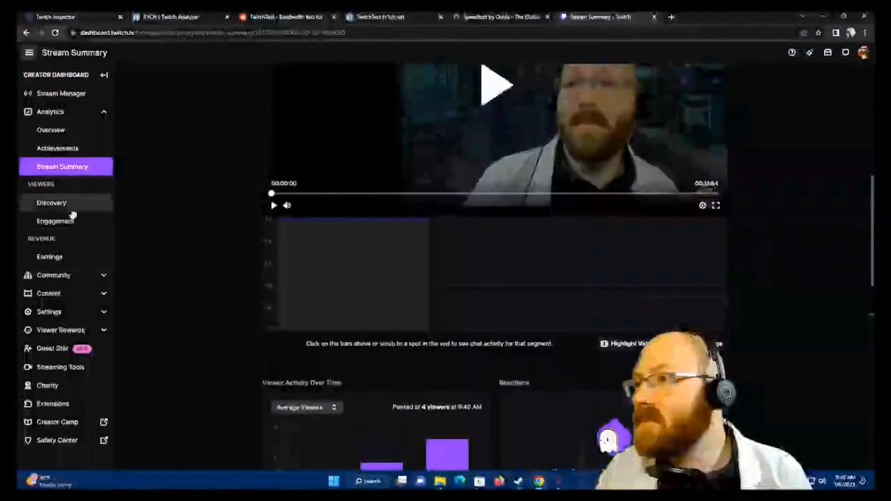
click(51, 203)
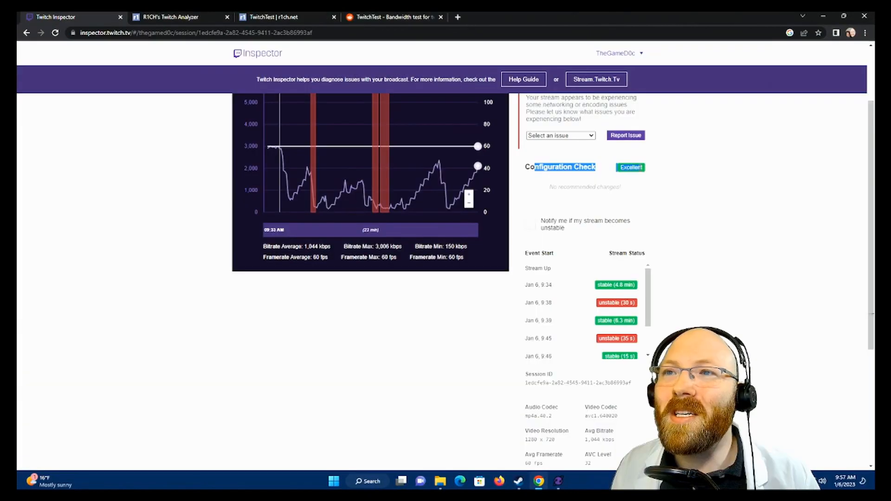
click(648, 172)
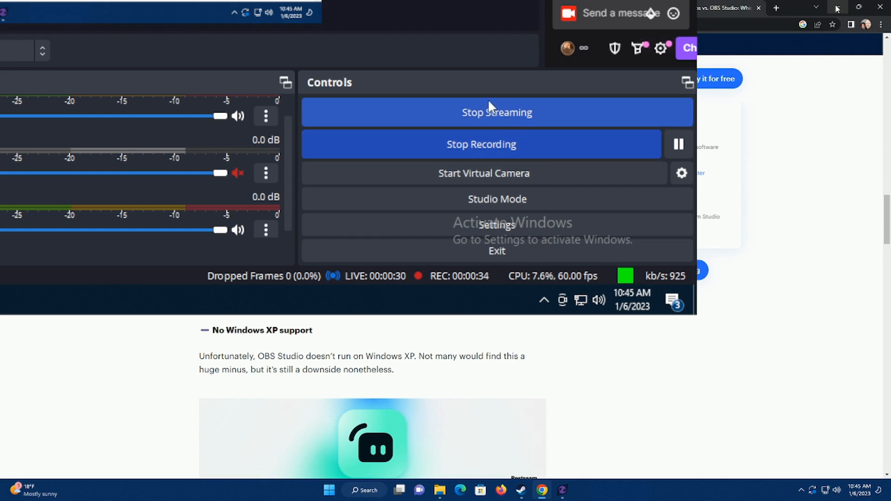
Step: Stop the live stream in OBS while leaving the recording running
click(497, 119)
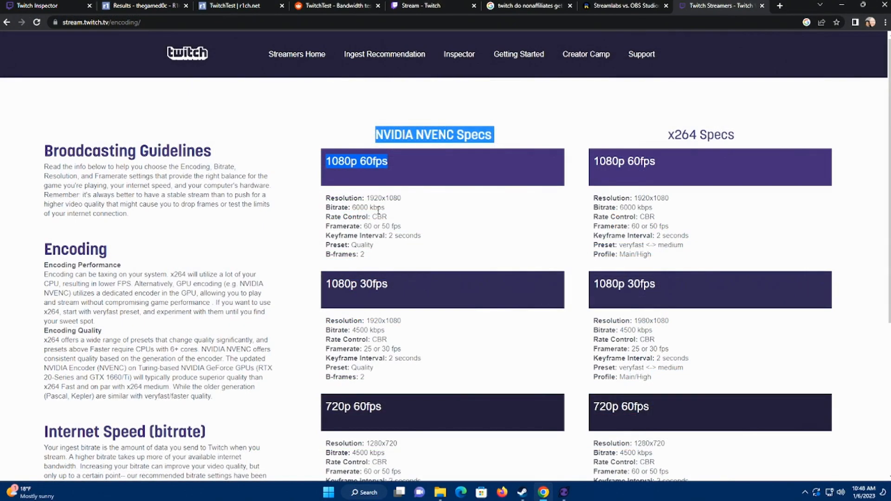
Step: Compare Twitch's recommended bitrates for the 1080p 60fps, 1080p 30fps and 720p 60fps presets in the NVENC and x264 specs
drag(384, 207, 349, 207)
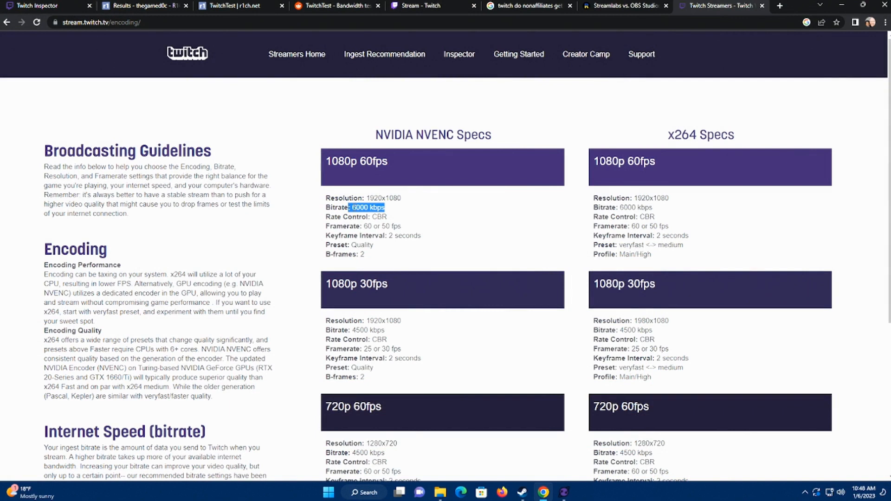
drag(652, 207, 620, 207)
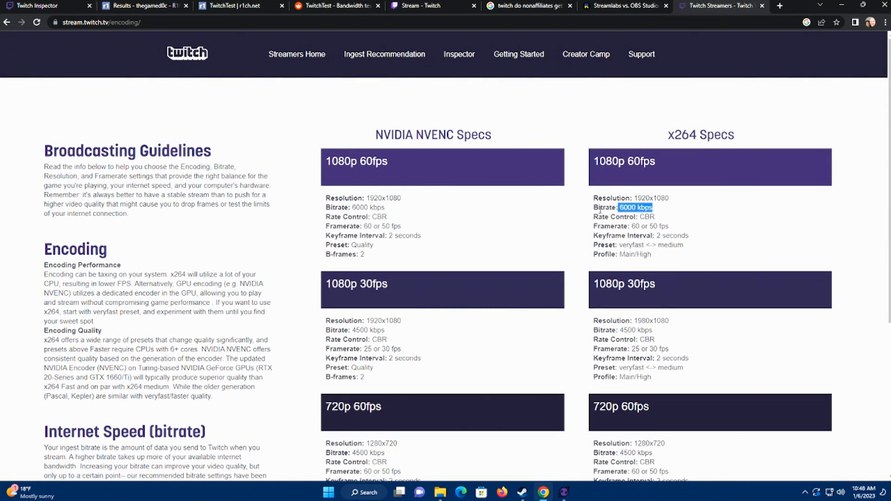
scroll(515, 255, down, 2)
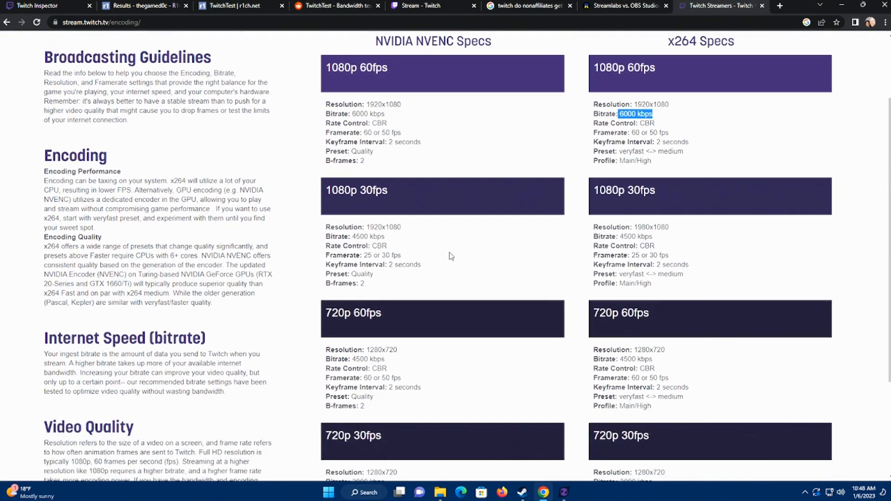
drag(390, 246, 351, 236)
drag(655, 246, 620, 237)
click(489, 341)
drag(393, 356, 365, 360)
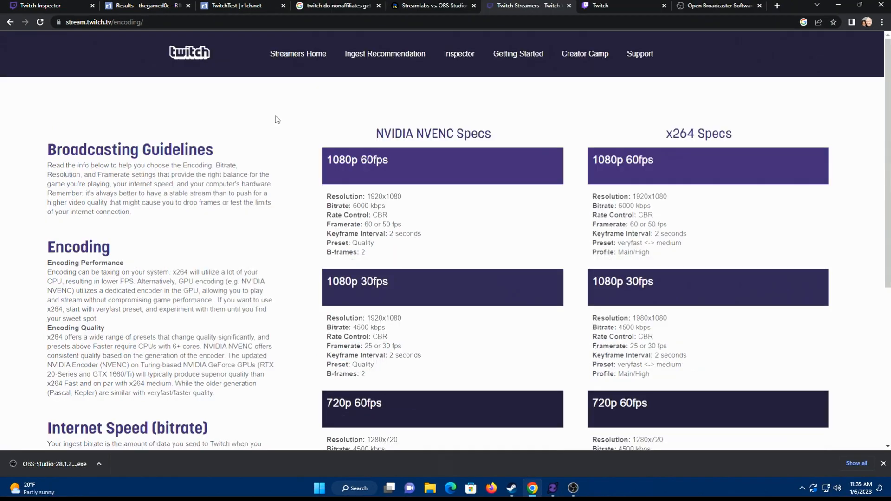
Step: Highlight the NVIDIA NVENC Specs heading, its 1080p 60fps preset and that preset's recommended bitrate in the Twitch broadcasting guidelines
drag(375, 134, 503, 135)
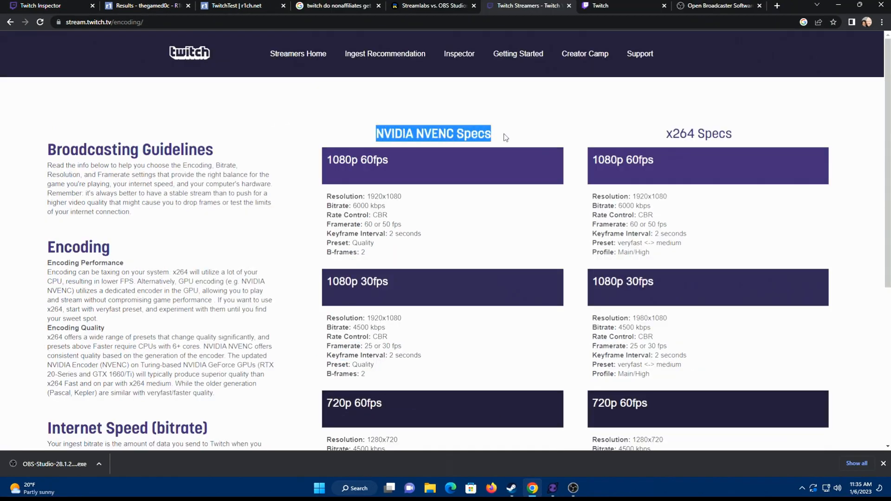
click(514, 115)
scroll(437, 163, down, 1)
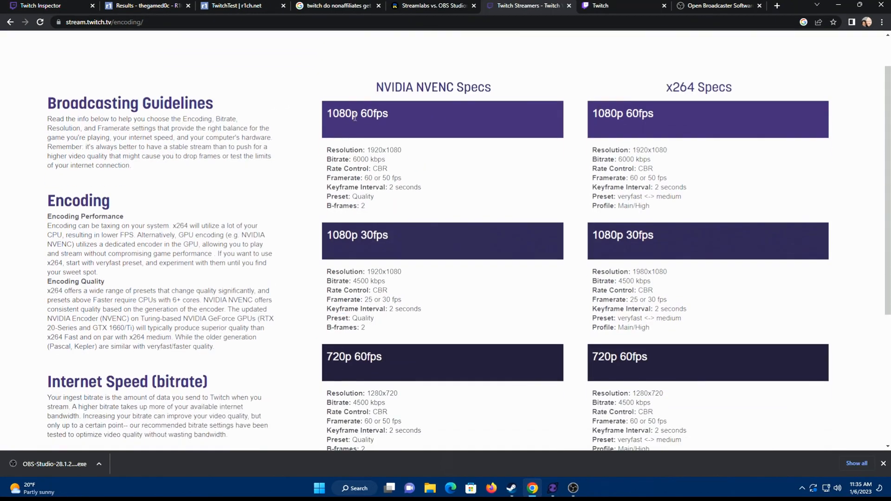
drag(328, 112, 379, 115)
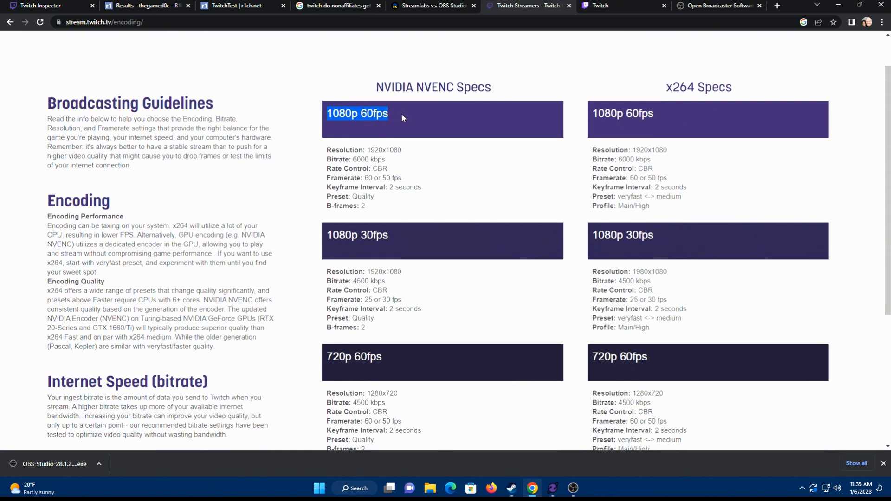
drag(386, 160, 351, 159)
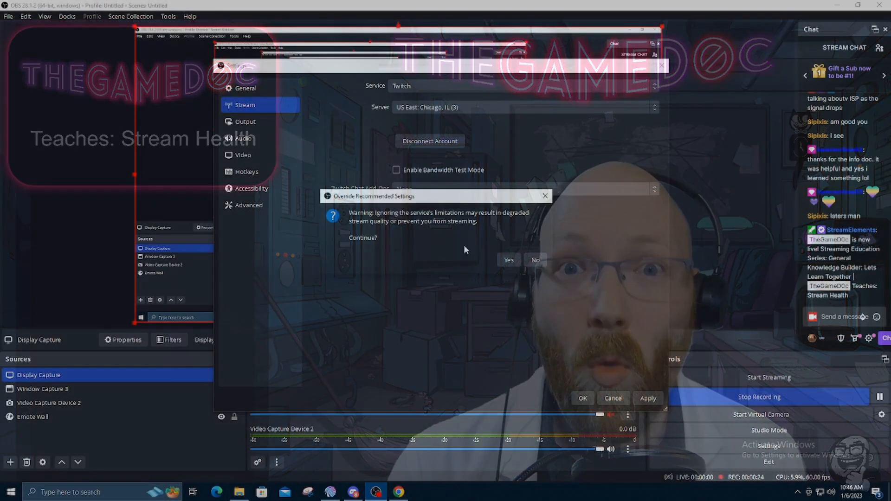
Step: Confirm ignoring the streaming service's setting recommendations in OBS and review the streaming encoder settings in the output settings
click(509, 260)
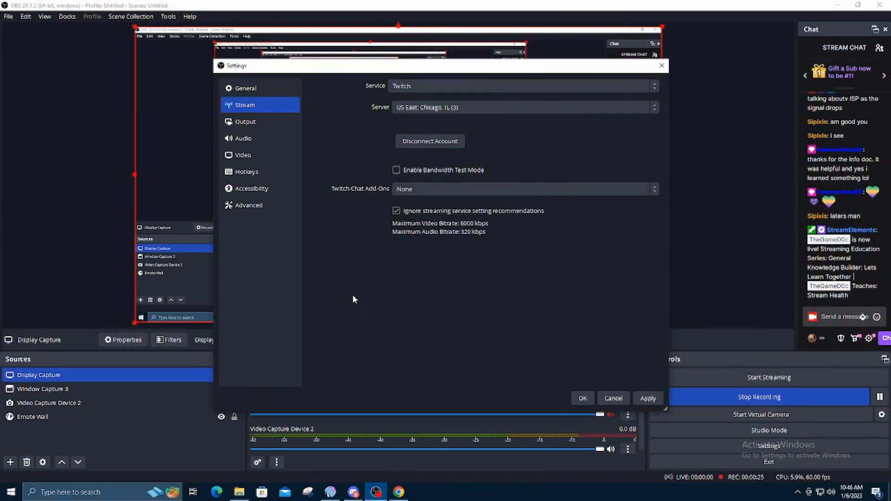
click(267, 121)
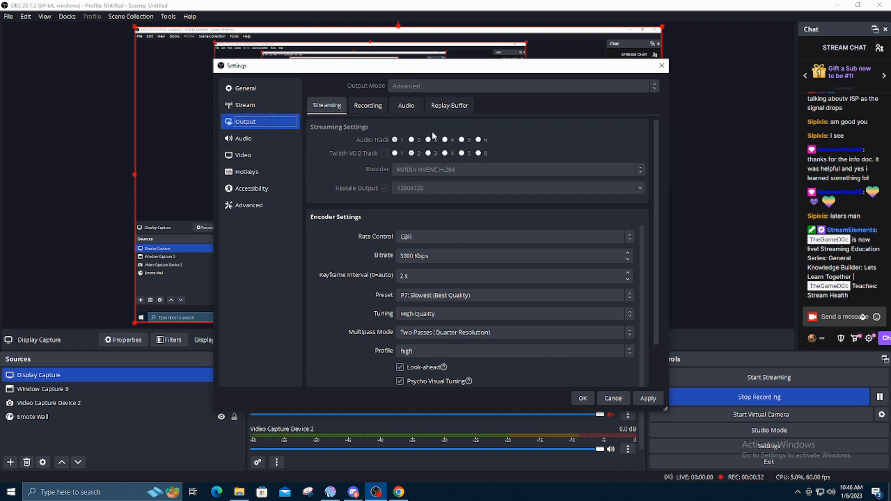
scroll(433, 137, down, 1)
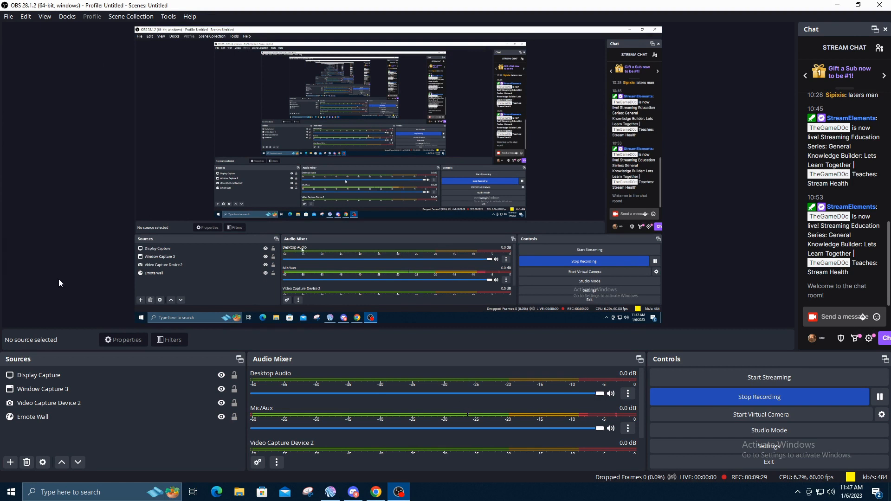
Step: Make sure Enable Bandwidth Test Mode is on in the OBS stream settings, then apply and close the settings
click(10, 22)
click(15, 60)
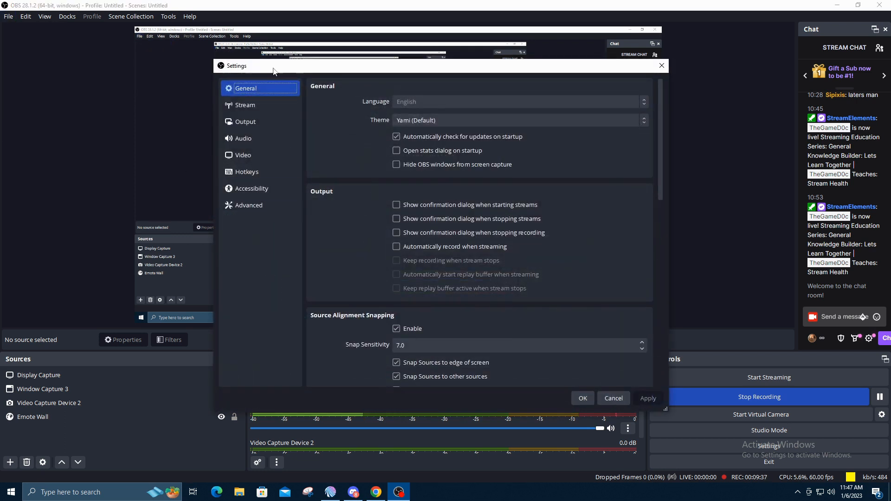
click(255, 104)
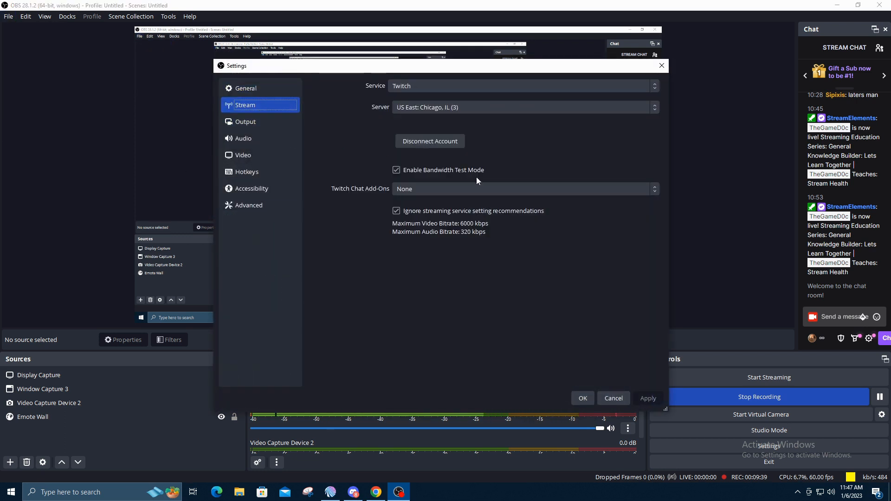
click(396, 170)
click(396, 170)
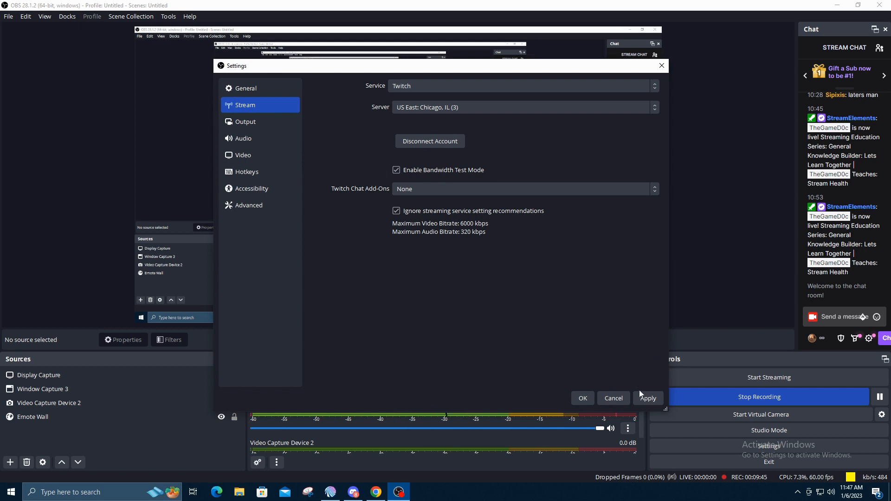
click(649, 399)
click(583, 399)
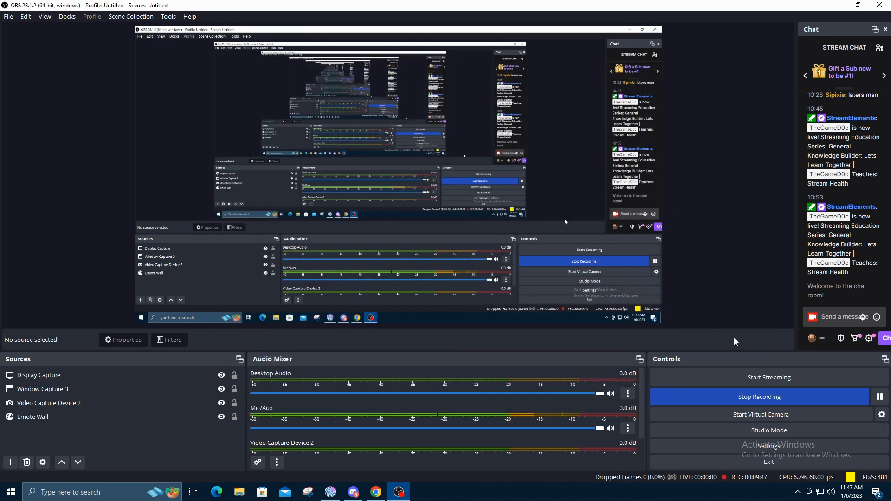
Step: Start streaming in bandwidth test mode and confirm the test
click(747, 377)
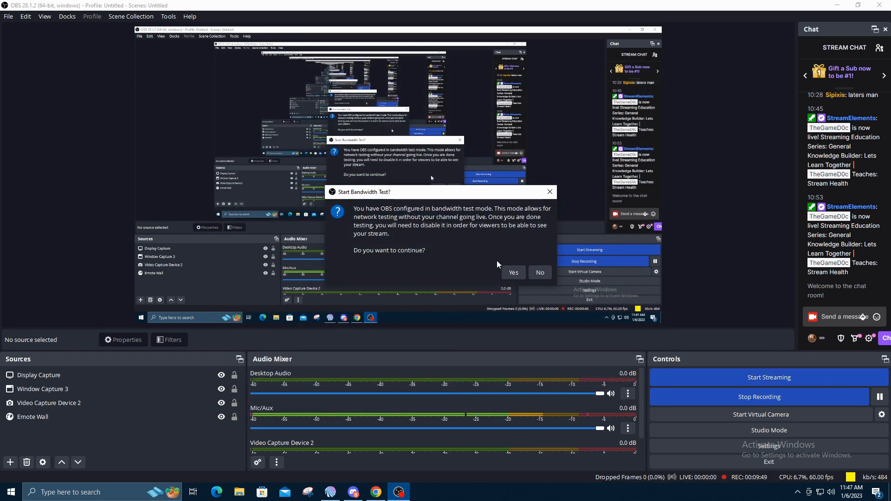
click(513, 272)
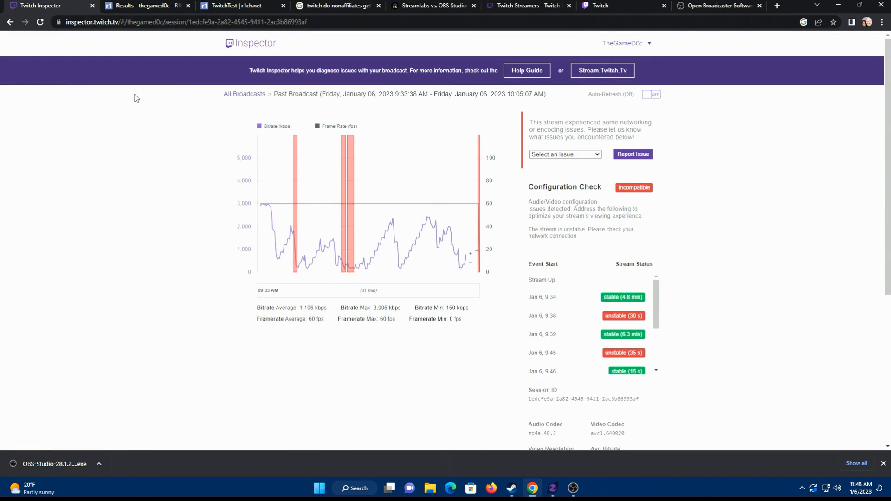
Step: Switch to Twitch Inspector in the browser, open the list of all broadcasts and look through the recent streams
drag(119, 23, 64, 23)
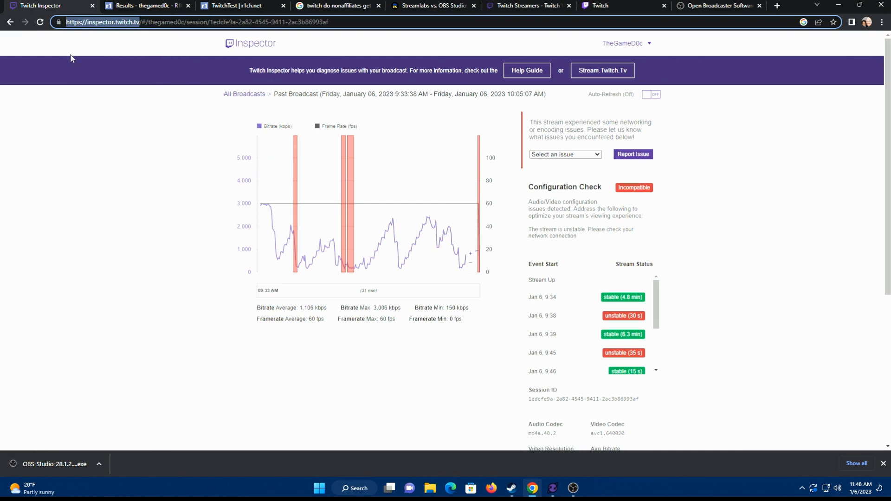
click(119, 53)
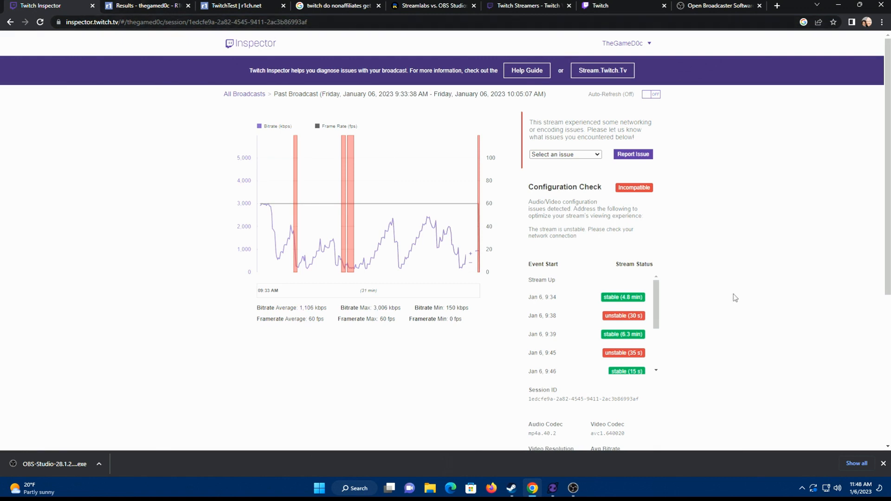
click(643, 45)
click(248, 96)
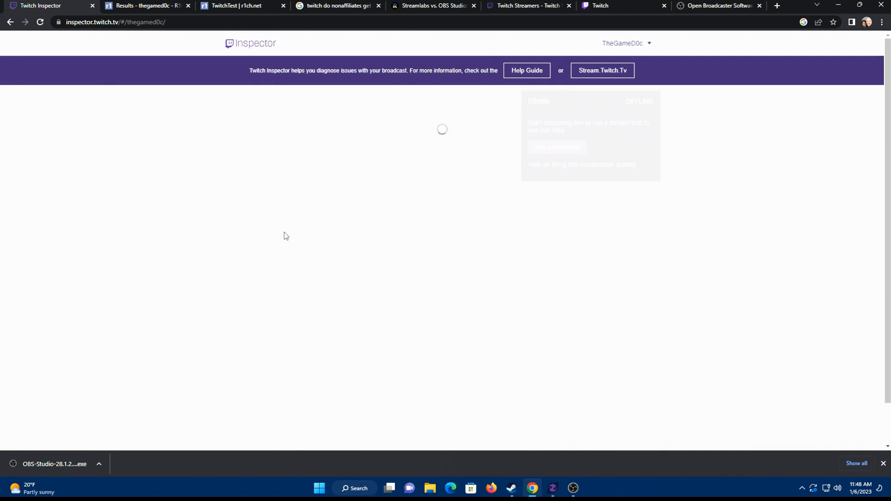
scroll(279, 176, down, 7)
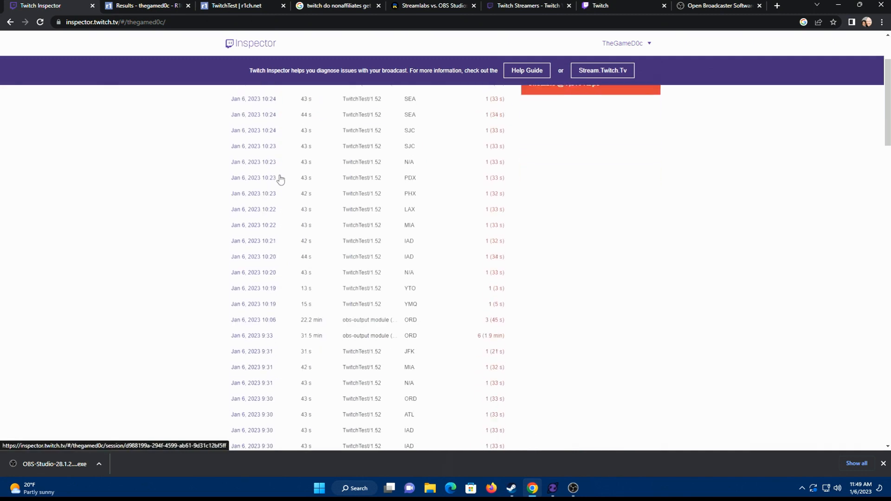
scroll(307, 385, up, 7)
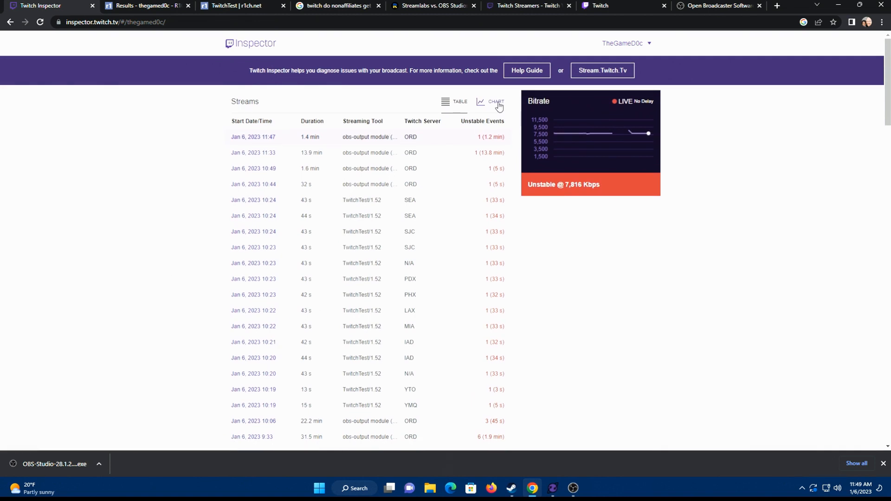
Step: Show the streams as a chart, view the Past 7 Days and Last 2 Hours, then examine the bitrate over the Last Hour
click(492, 101)
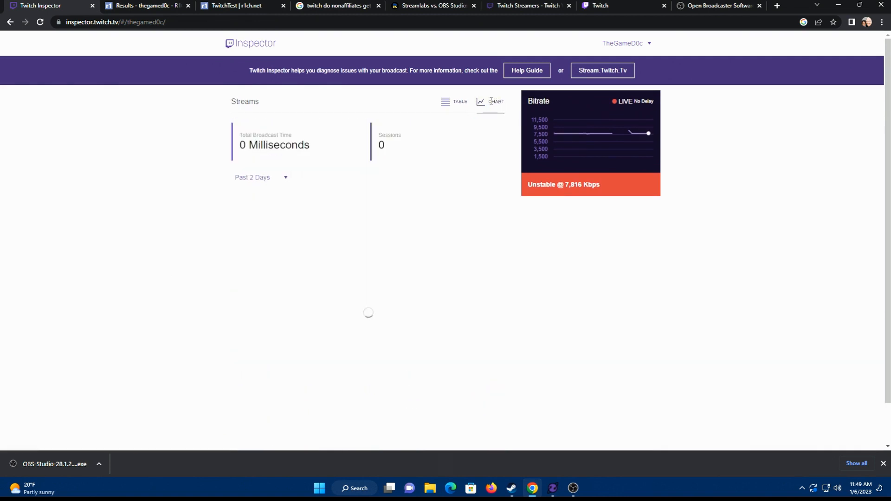
click(258, 178)
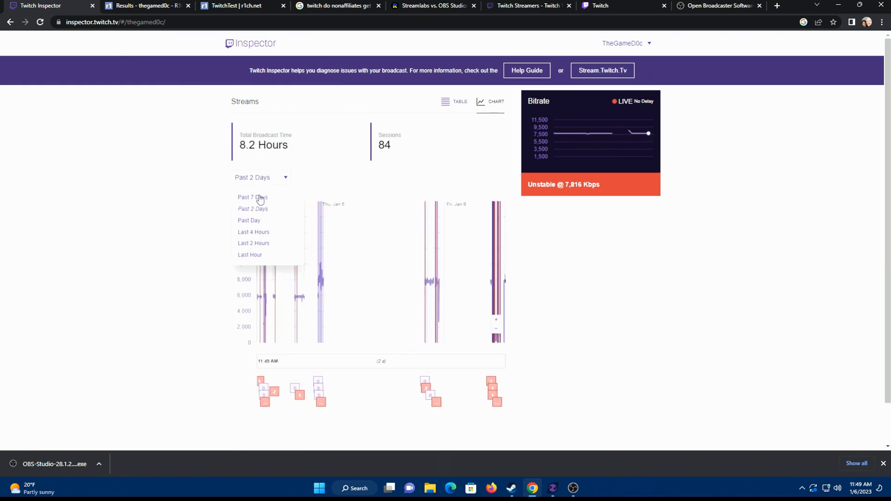
click(240, 200)
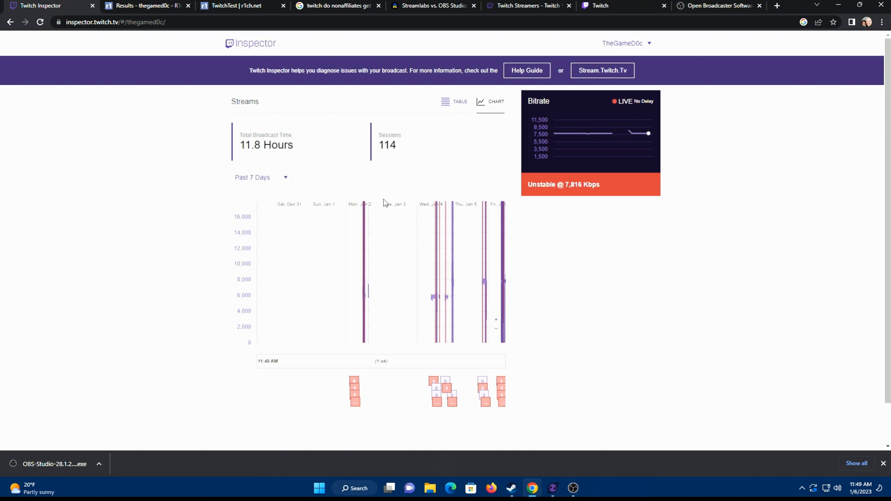
click(283, 182)
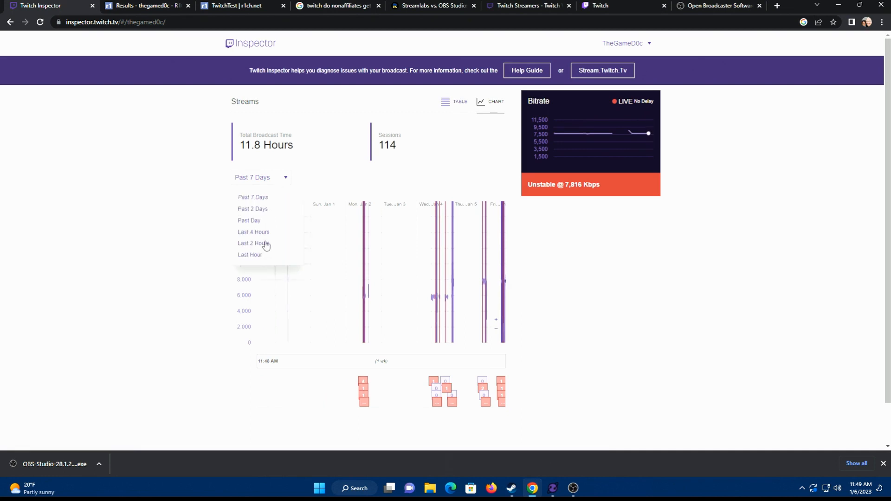
click(265, 245)
click(281, 183)
click(255, 257)
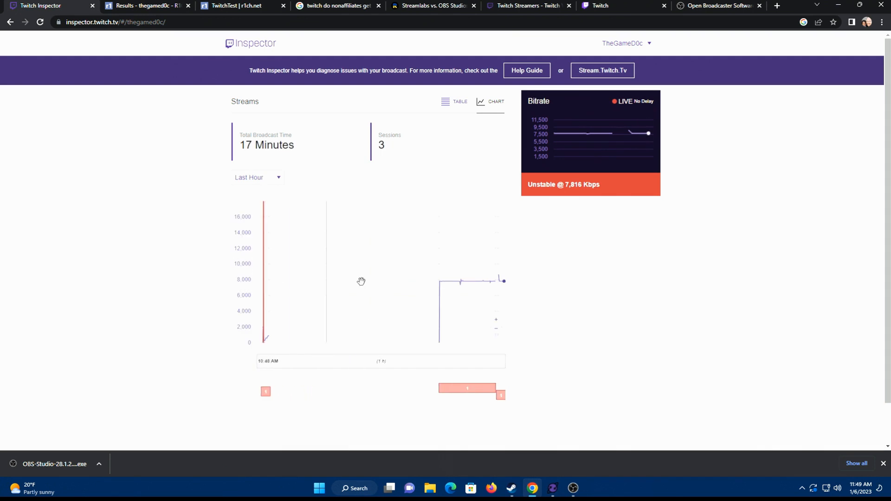
mouse_move(264, 330)
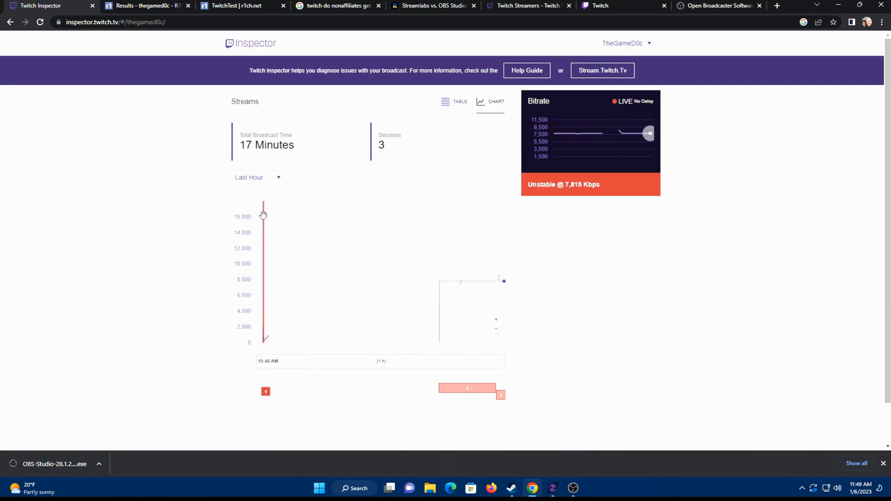
mouse_move(264, 215)
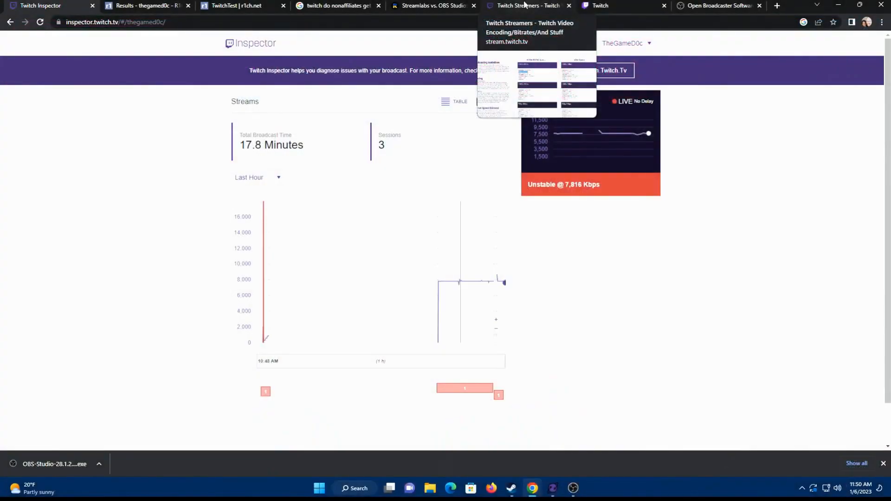
Step: Return to the Twitch encoding guidelines and highlight the NVENC bitrates for 720p 60fps and 720p 30fps, plus the 720p 30fps heading
click(525, 5)
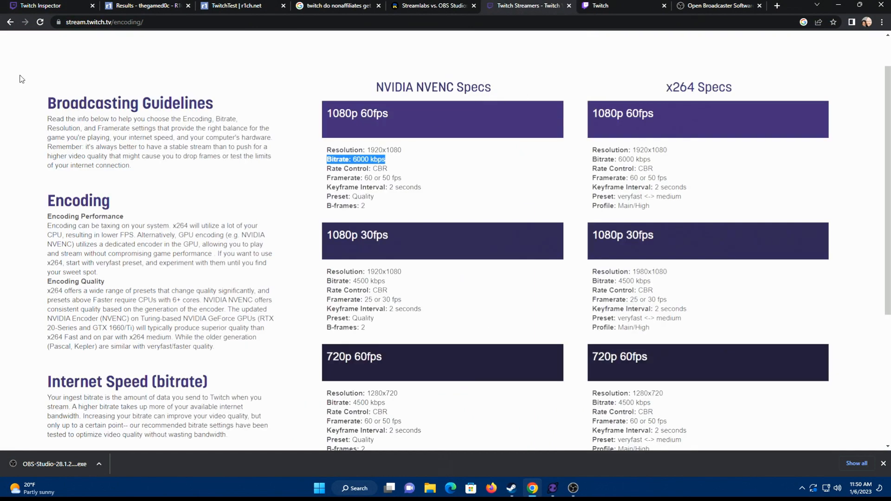
scroll(302, 192, down, 5)
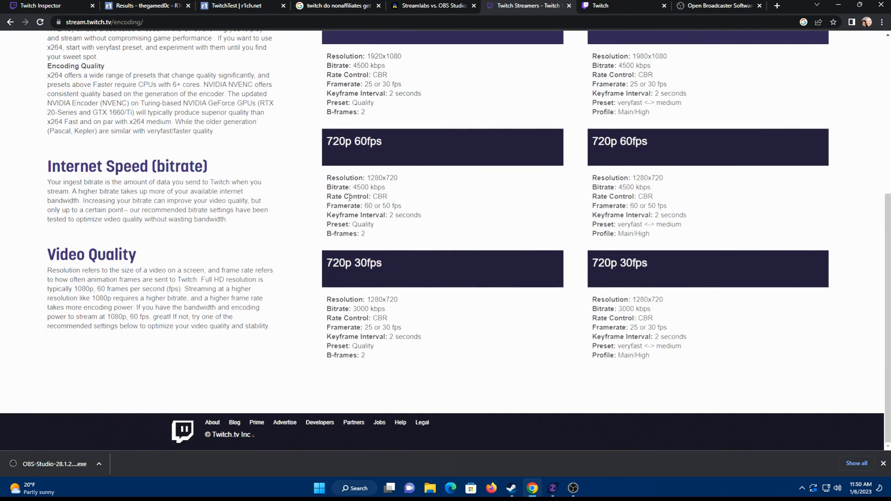
drag(353, 186, 386, 185)
drag(353, 309, 387, 309)
drag(327, 262, 390, 272)
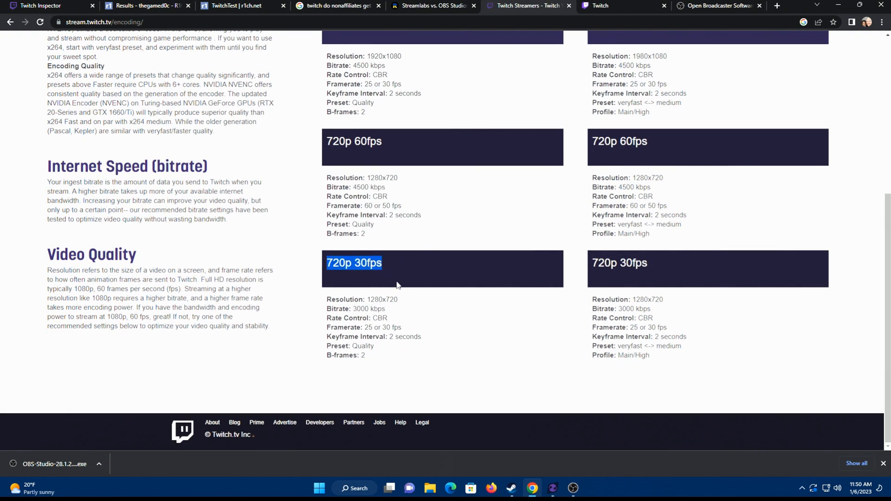
Step: Highlight the NVENC 720p 30fps heading and its bitrate, and review the neighbouring 1080p 30fps and 720p 60fps recommendations
drag(385, 309, 355, 309)
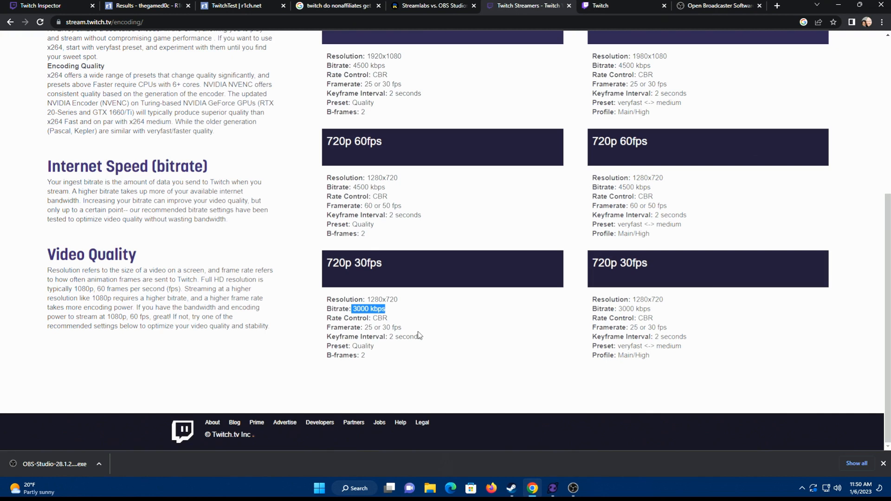
scroll(415, 336, up, 2)
scroll(422, 343, down, 2)
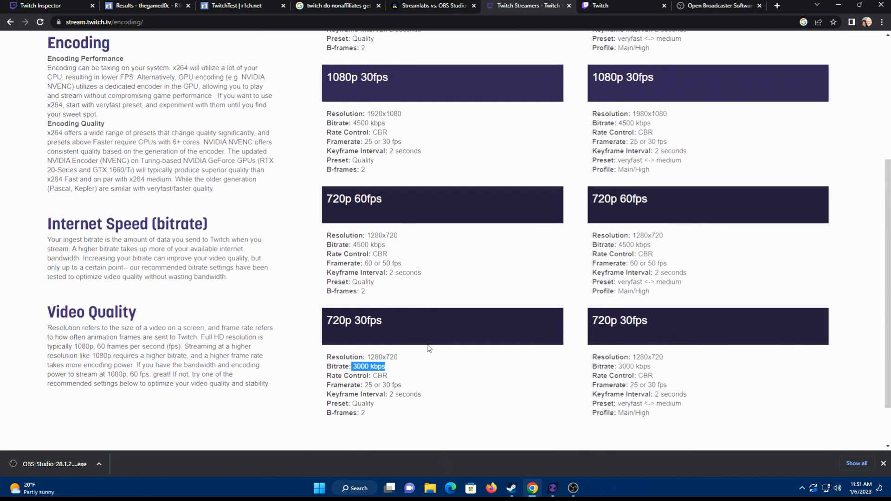
drag(324, 264, 392, 265)
drag(396, 310, 349, 310)
click(384, 314)
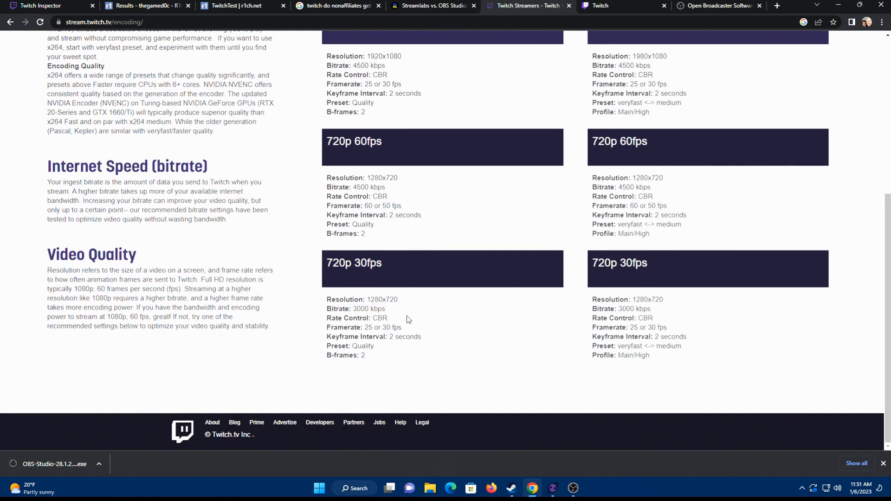
scroll(406, 317, up, 1)
scroll(407, 317, up, 1)
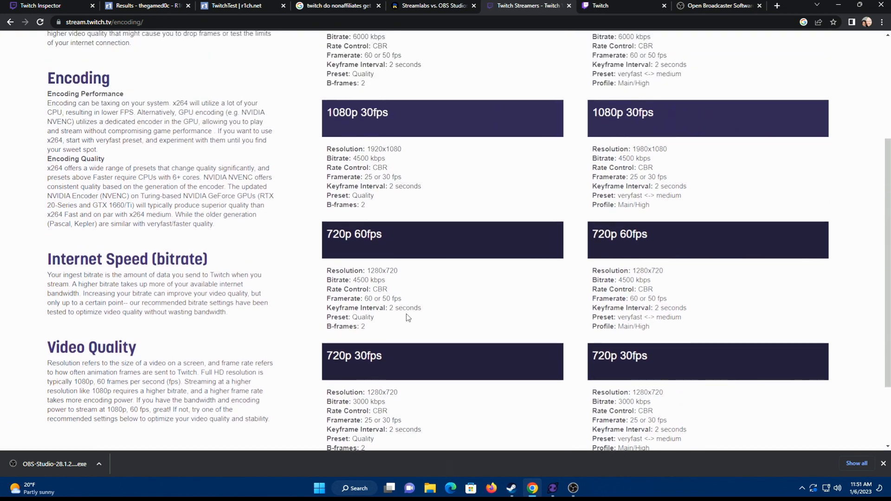
scroll(406, 316, down, 1)
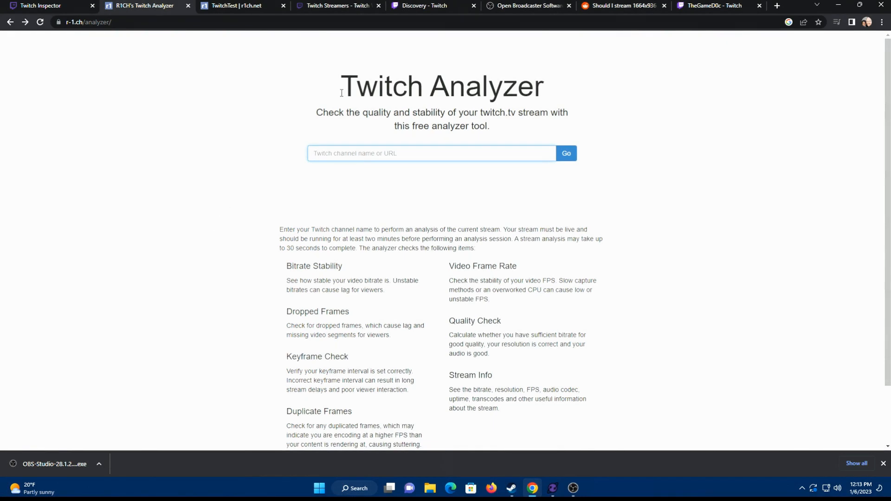
Step: Highlight the Twitch Analyzer page title and the page's web address
mouse_move(341, 93)
mouse_down()
mouse_move(565, 92)
mouse_move(332, 92)
mouse_up()
click(680, 165)
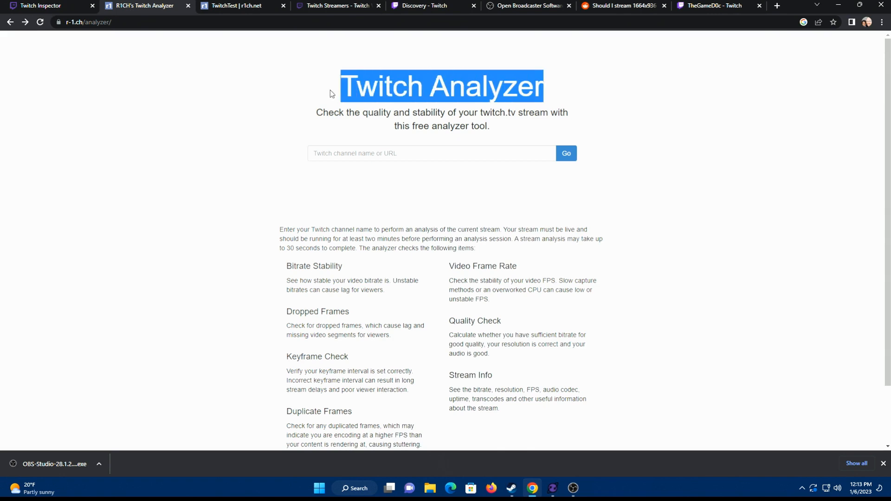
click(196, 181)
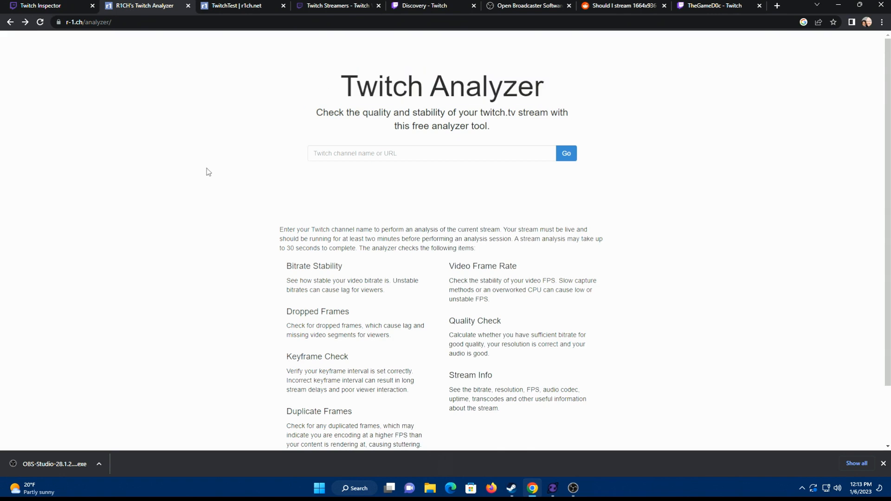
drag(141, 23, 59, 23)
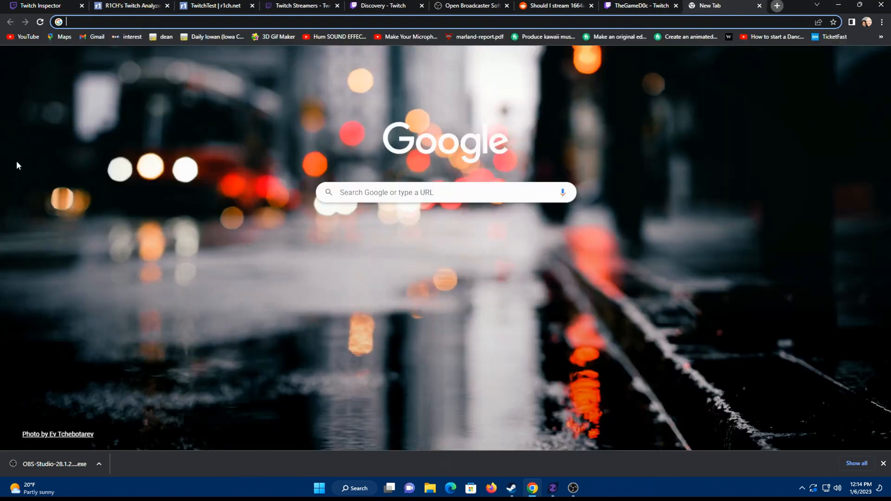
Step: Search Google for "twitch analyzer tool" in a new browser tab
click(777, 5)
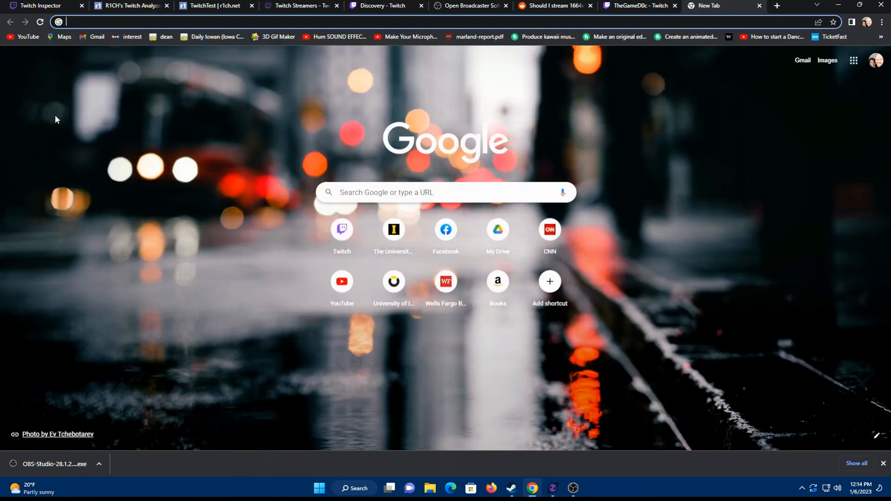
text(ti)
key(BackSpace)
key(BackSpace)
text(q)
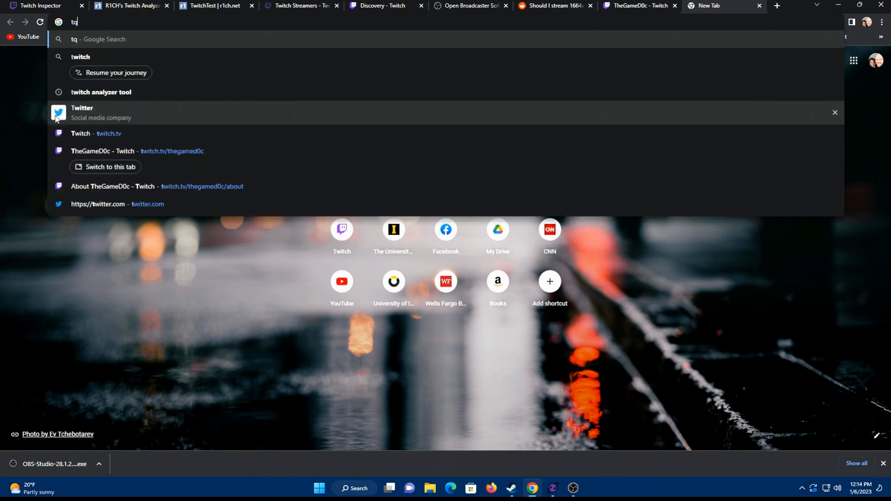
key(BackSpace)
text(witch.tv)
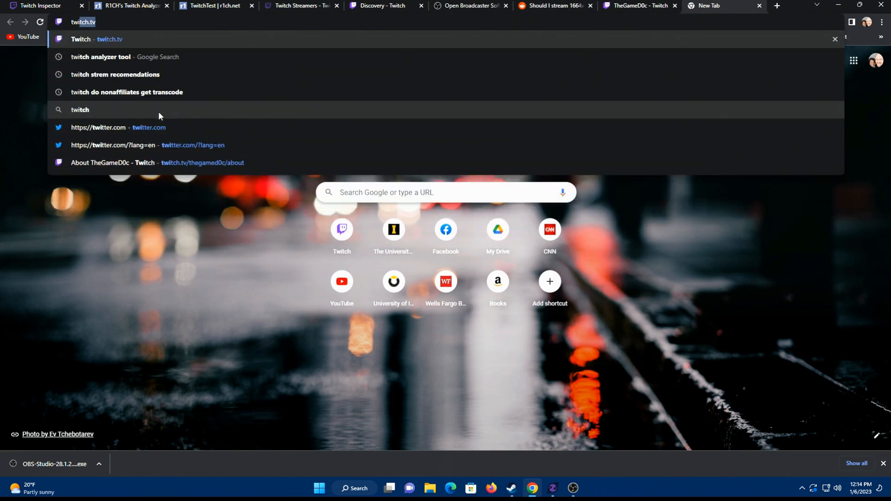
key(Down)
key(Return)
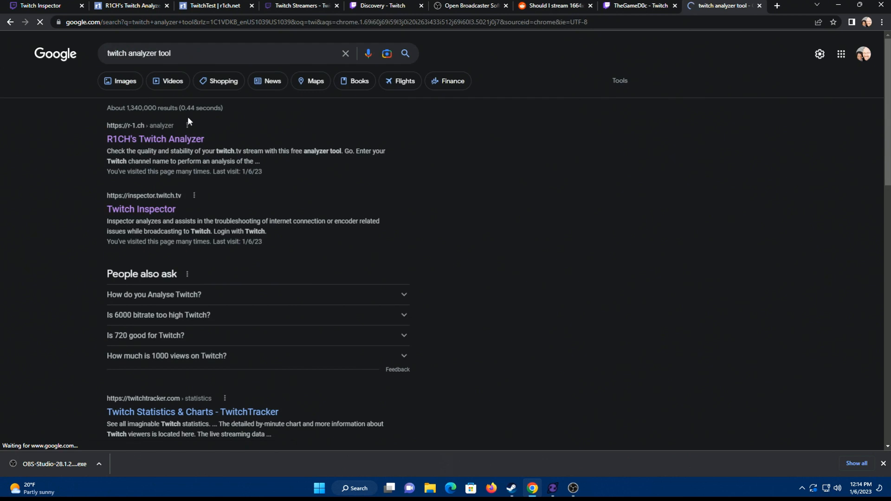
Step: Open R1CH's Twitch Analyzer from the search results, move its tab beside Twitch Inspector and close the duplicate analyzer tab
click(172, 145)
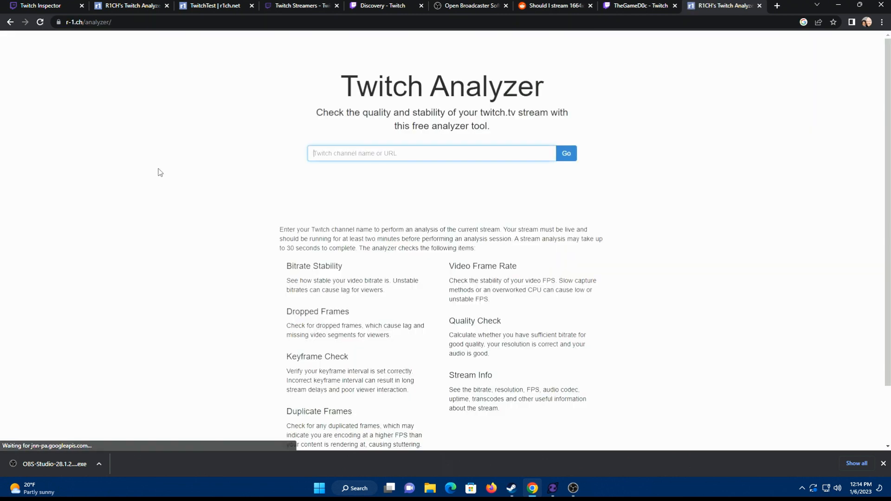
drag(714, 6, 199, 8)
click(166, 6)
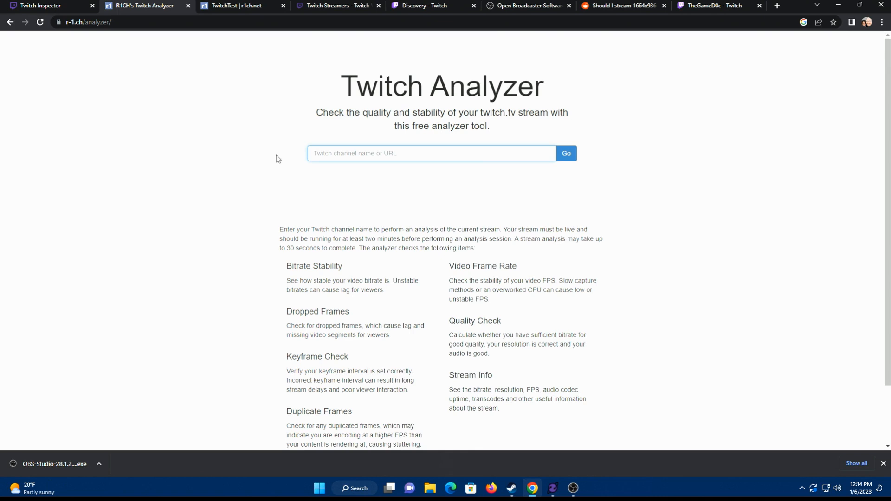
Step: Copy the URL of the open Twitch channel page, paste it into Twitch Analyzer and run the stream analysis
click(717, 7)
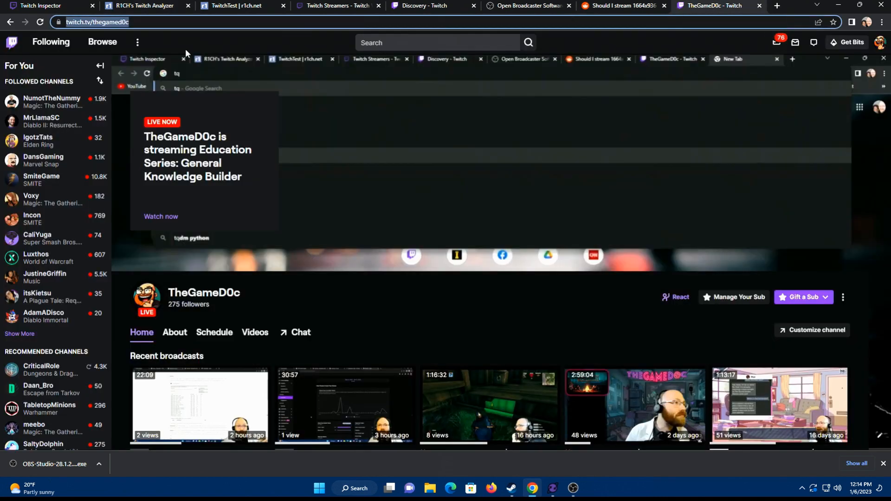
right_click(111, 21)
click(122, 87)
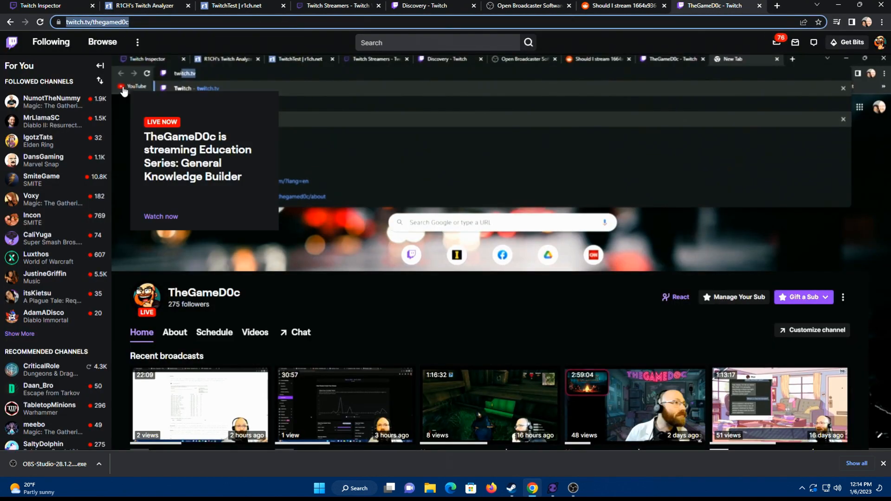
click(150, 4)
right_click(365, 146)
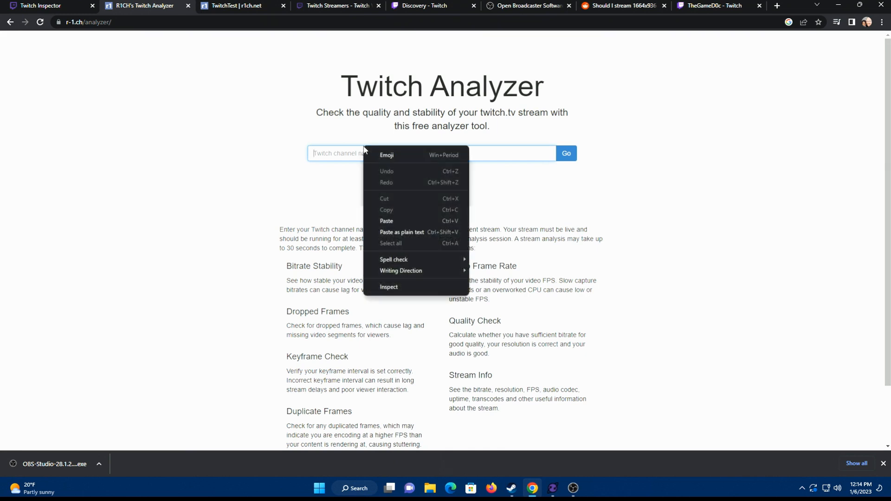
click(396, 218)
click(570, 164)
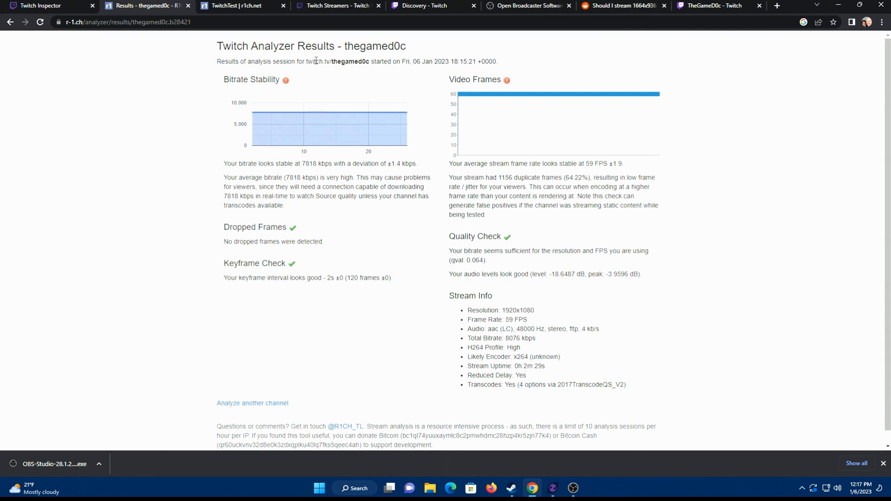
Step: Highlight the analyzed channel's address and the Bitrate Stability heading, and inspect points on the bitrate graph
drag(307, 61, 368, 63)
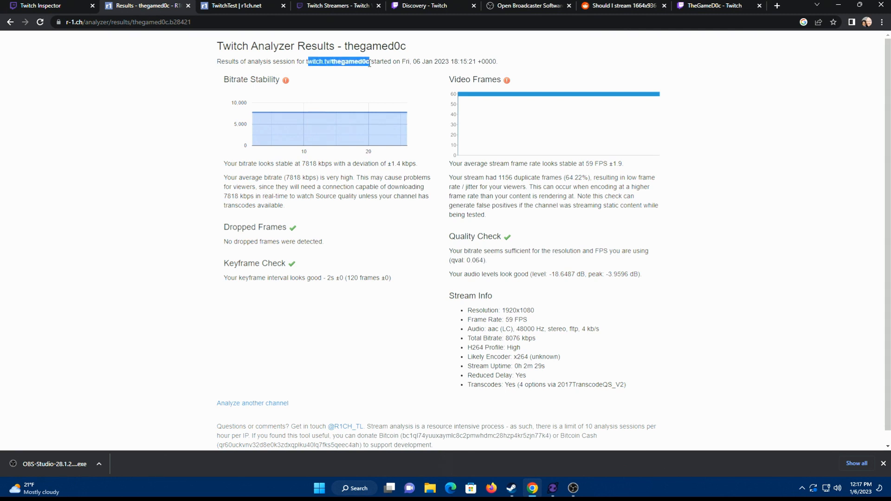
click(410, 82)
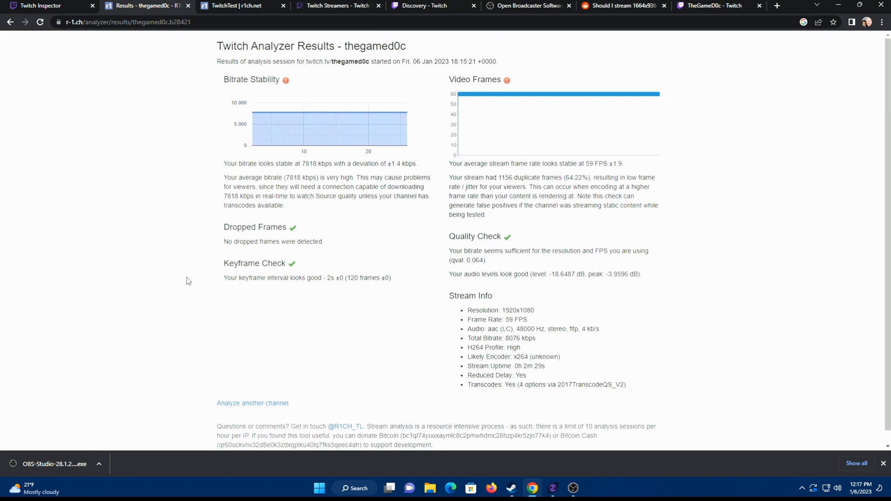
drag(224, 80, 279, 79)
click(287, 178)
mouse_move(262, 116)
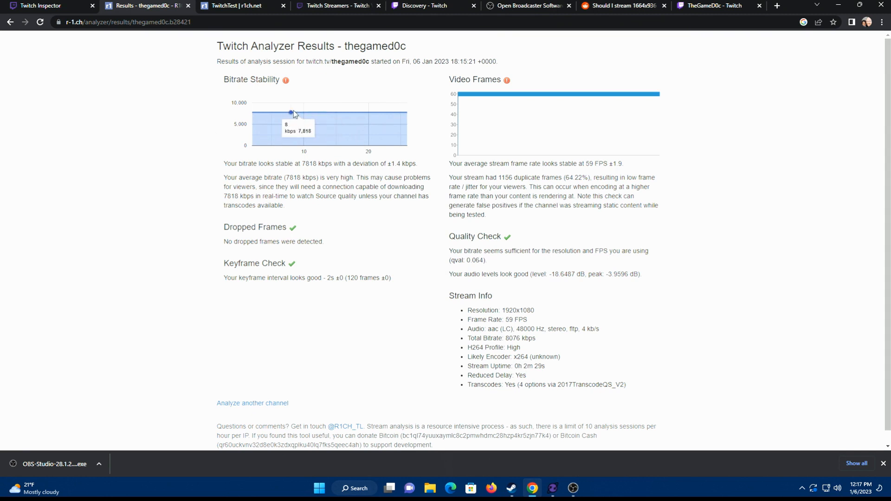
mouse_move(290, 113)
Step: Highlight the average bitrate statement and the full paragraph on viewer connections and transcodes under Bitrate Stability
drag(223, 177, 319, 180)
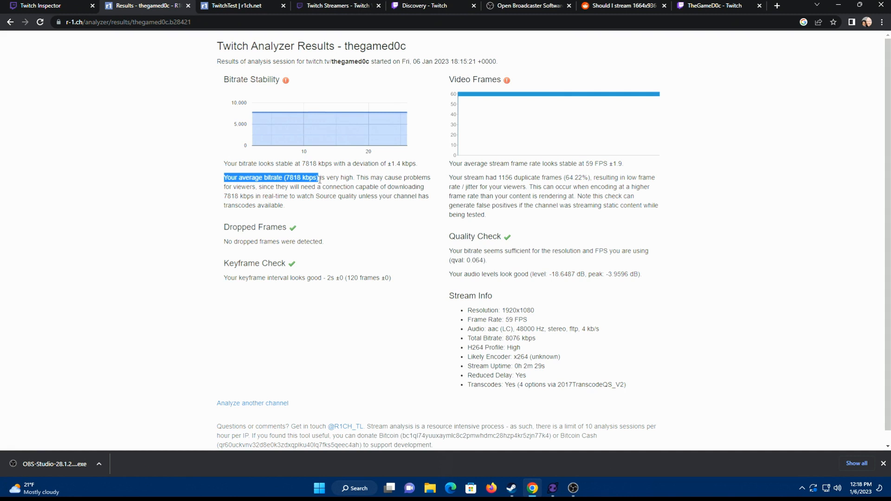
click(299, 195)
drag(224, 178, 257, 187)
click(289, 203)
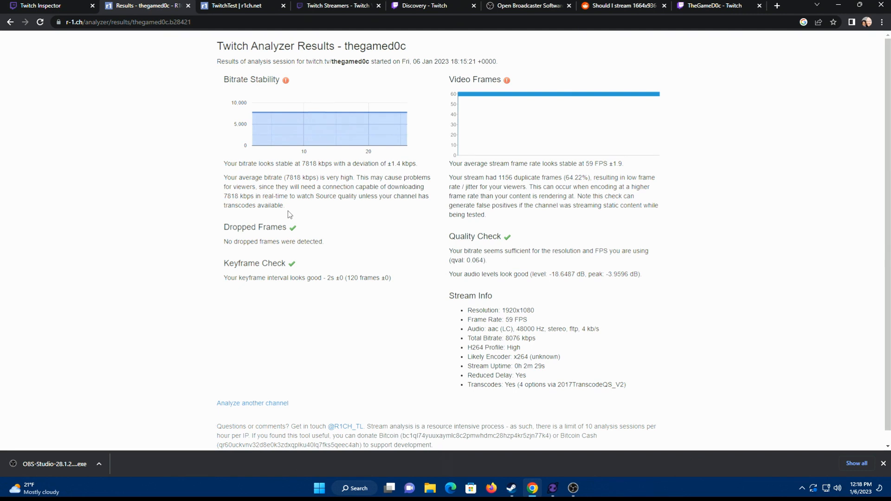
drag(301, 203, 222, 181)
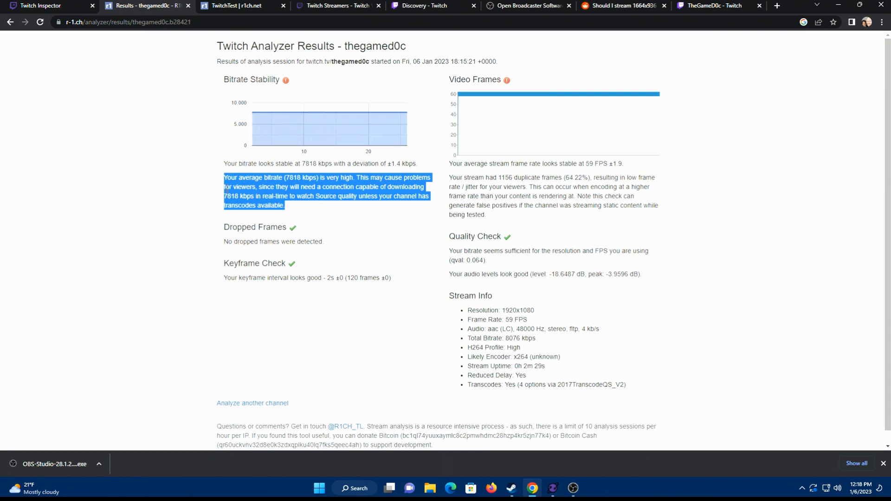
drag(293, 203, 224, 179)
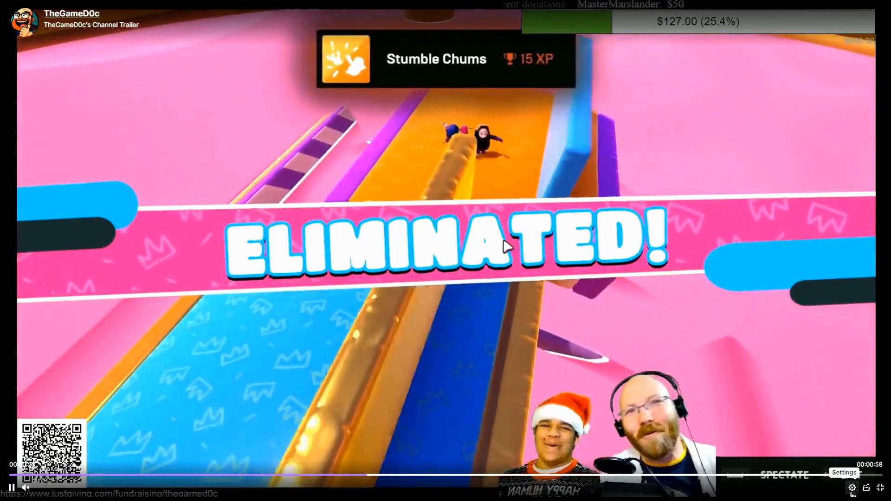
Step: View the video quality options in the channel trailer's player settings, keeping the 1080p selection
click(852, 487)
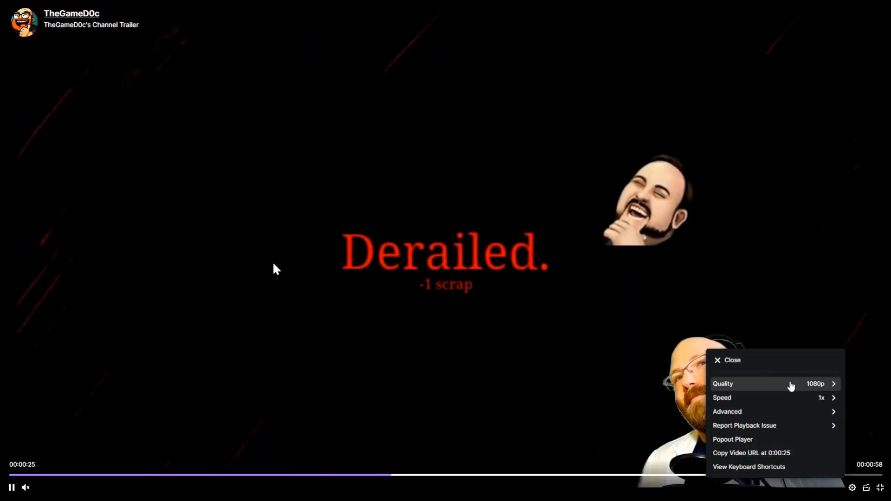
click(789, 385)
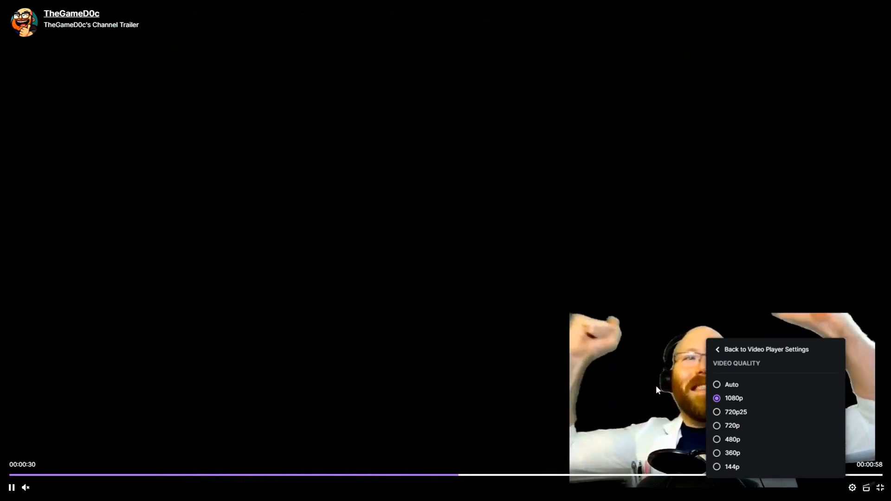
click(656, 386)
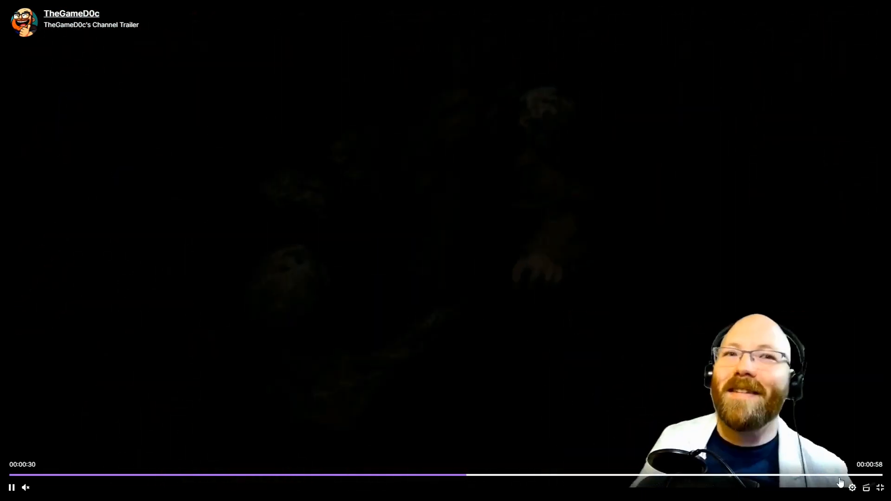
click(851, 487)
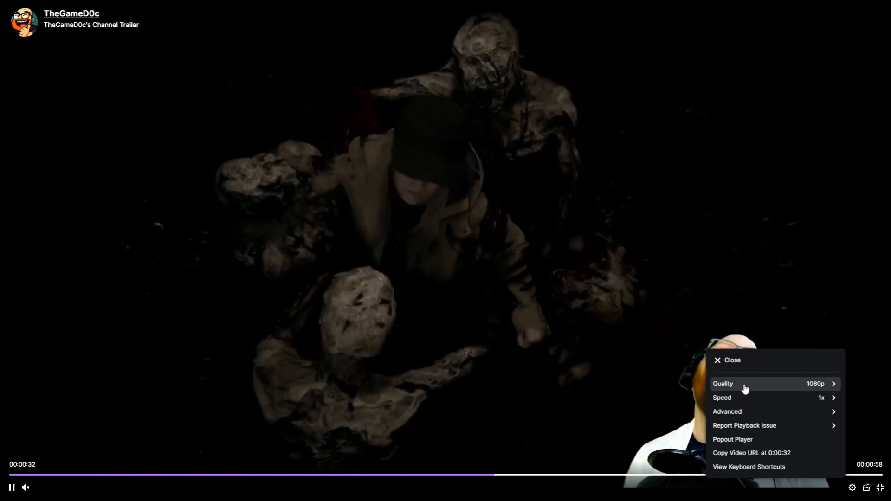
click(742, 385)
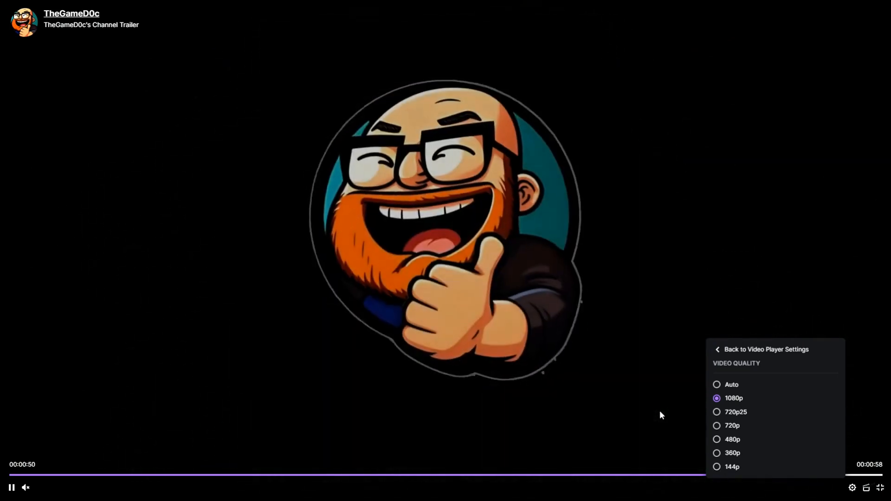
click(660, 411)
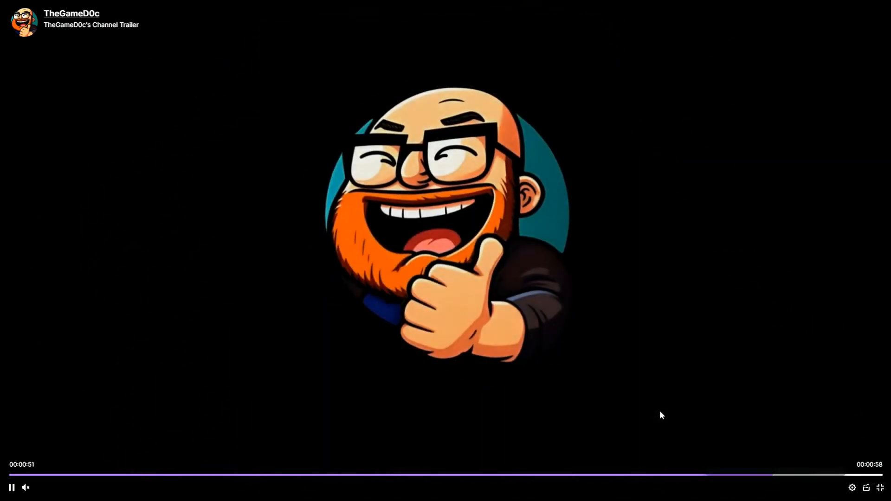
click(852, 487)
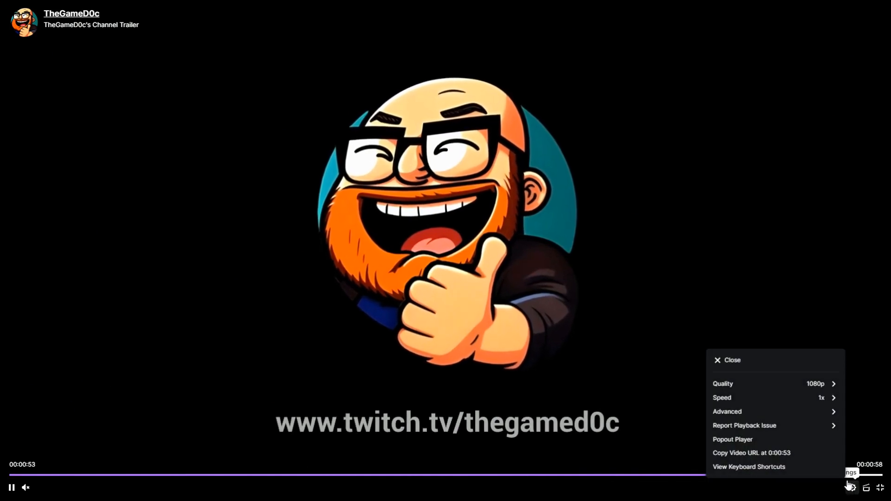
click(799, 383)
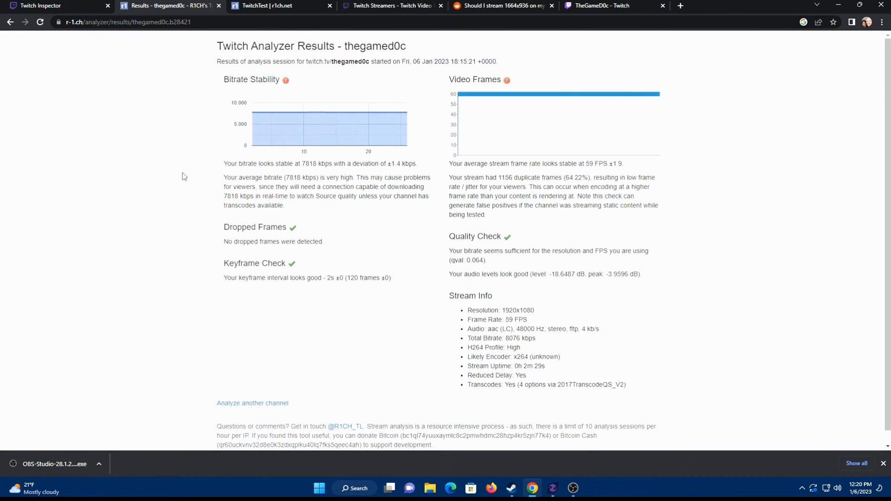
Step: Return to the Twitch Analyzer results and highlight the Dropped Frames result and the Video Frames heading
mouse_move(224, 228)
mouse_down()
mouse_move(295, 227)
mouse_move(251, 241)
mouse_move(222, 236)
mouse_up()
mouse_move(292, 114)
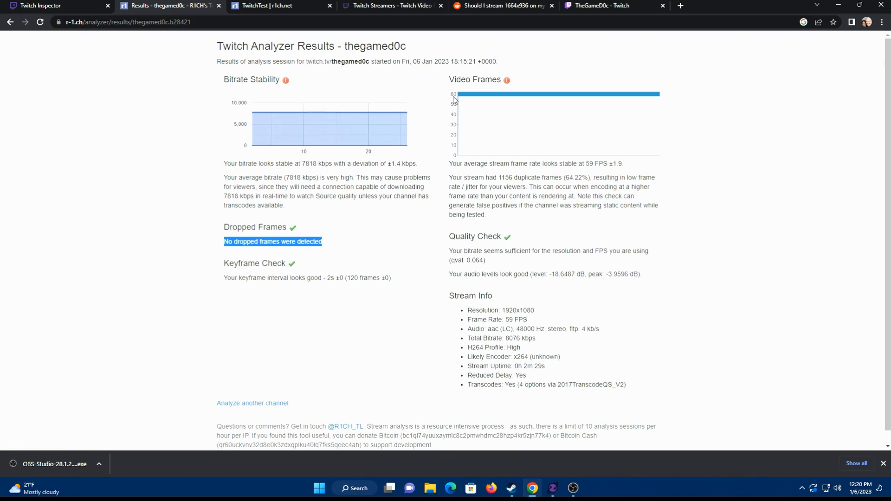
drag(222, 241, 336, 248)
drag(337, 241, 225, 247)
drag(324, 243, 223, 243)
click(238, 243)
drag(449, 80, 505, 85)
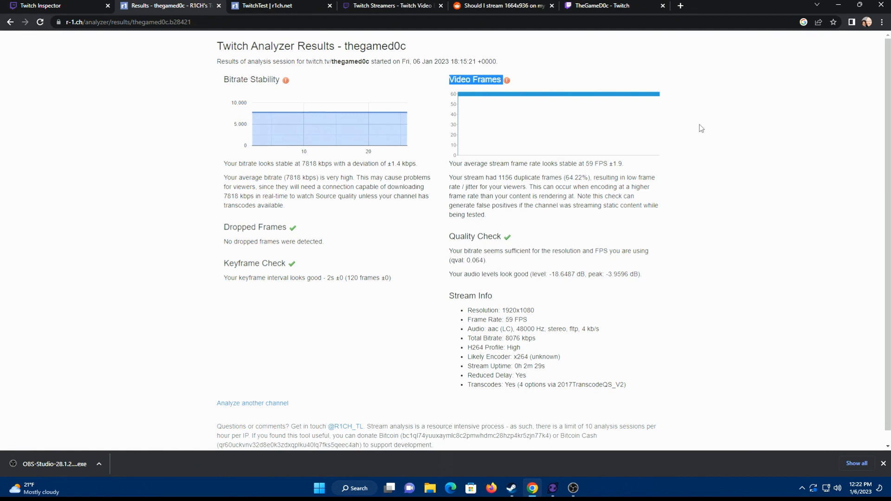
Step: Highlight the average frame rate statement, the duplicate frame figures and the full duplicate frames paragraph under Video Frames
drag(449, 163, 630, 164)
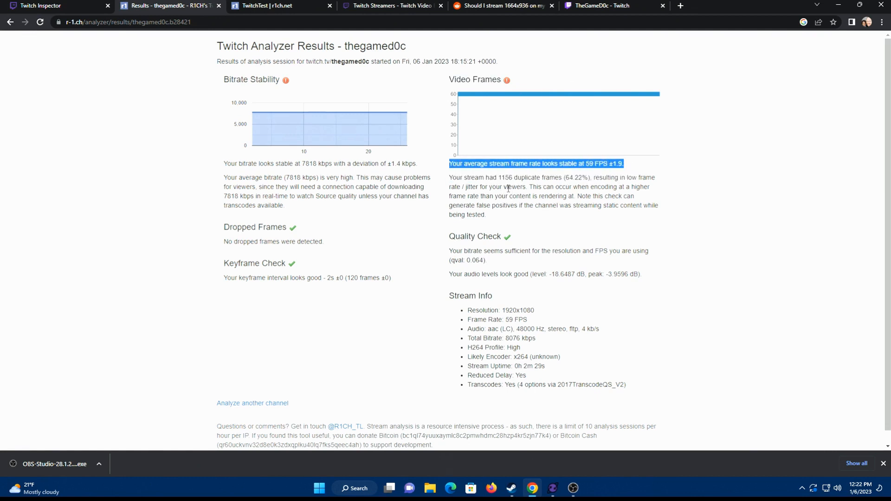
click(465, 177)
drag(498, 178, 513, 178)
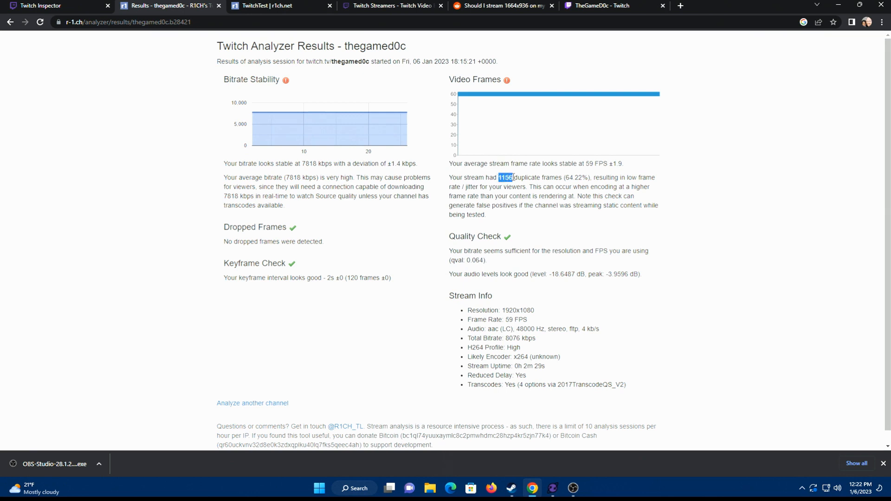
drag(589, 178, 563, 178)
drag(477, 62, 500, 68)
click(628, 209)
drag(503, 221, 450, 179)
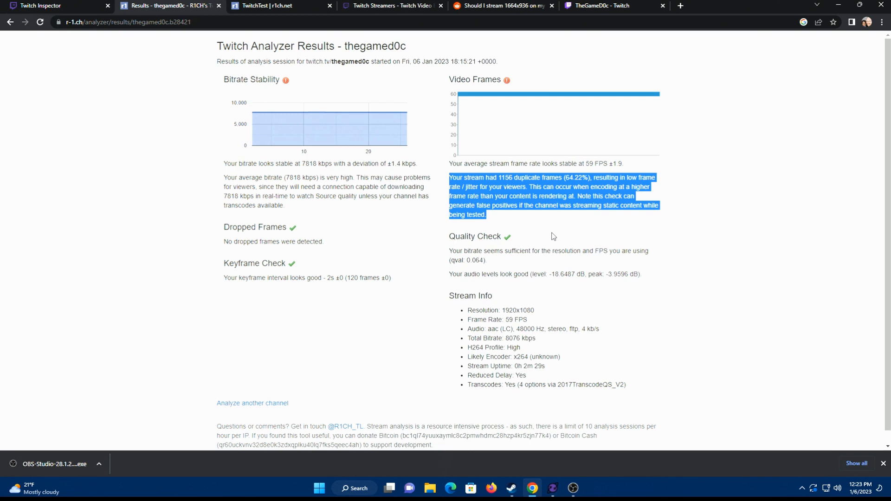
Step: Highlight the Quality Check heading and its statement on whether the bitrate suits the resolution and FPS
drag(448, 237, 502, 261)
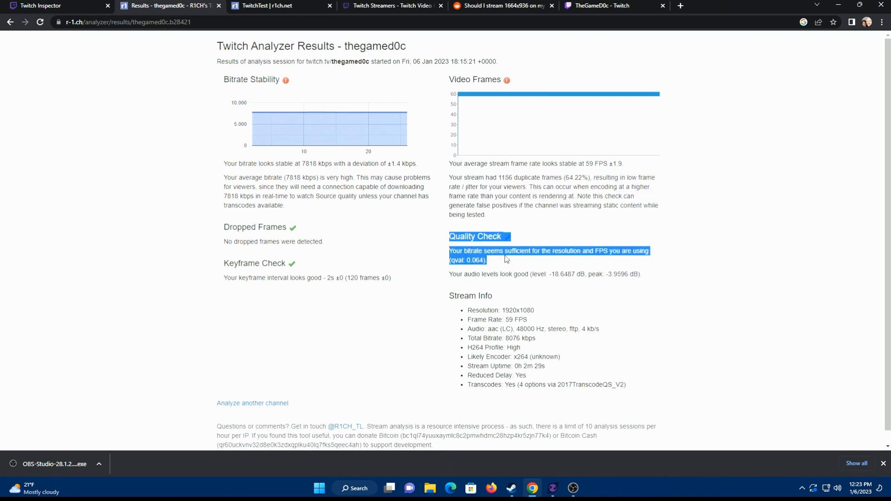
click(506, 259)
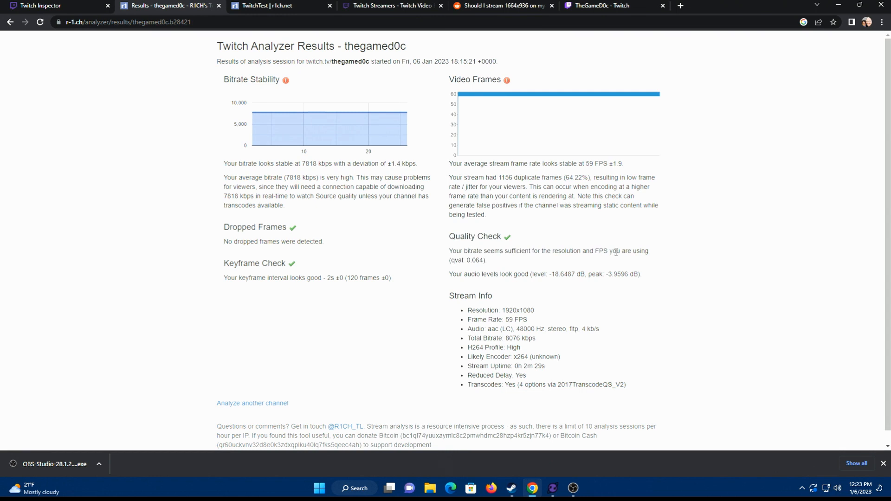
drag(476, 266, 443, 245)
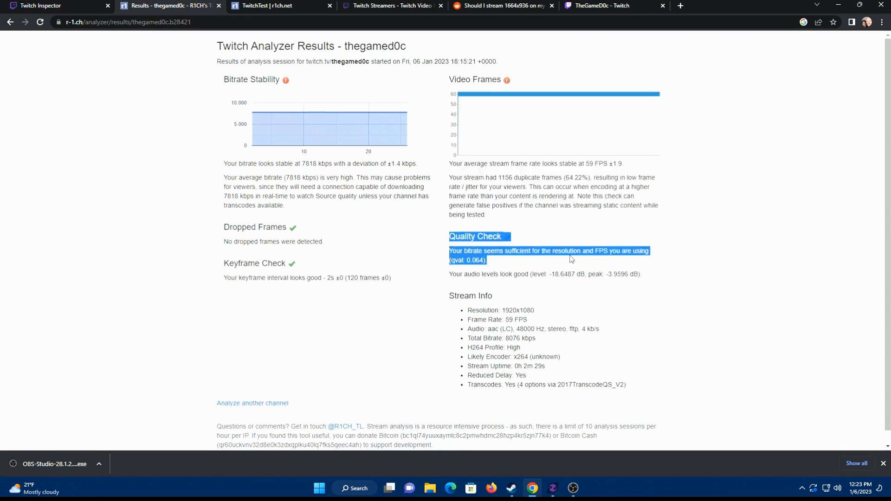
click(499, 266)
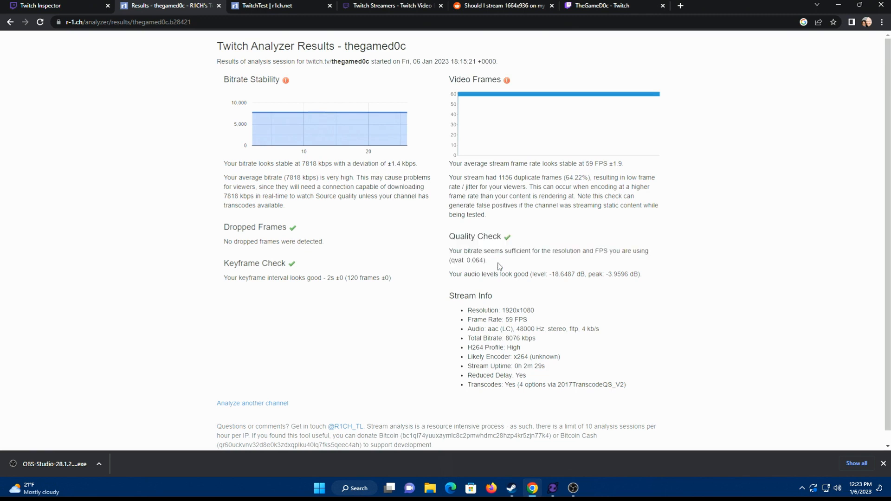
drag(494, 264, 448, 242)
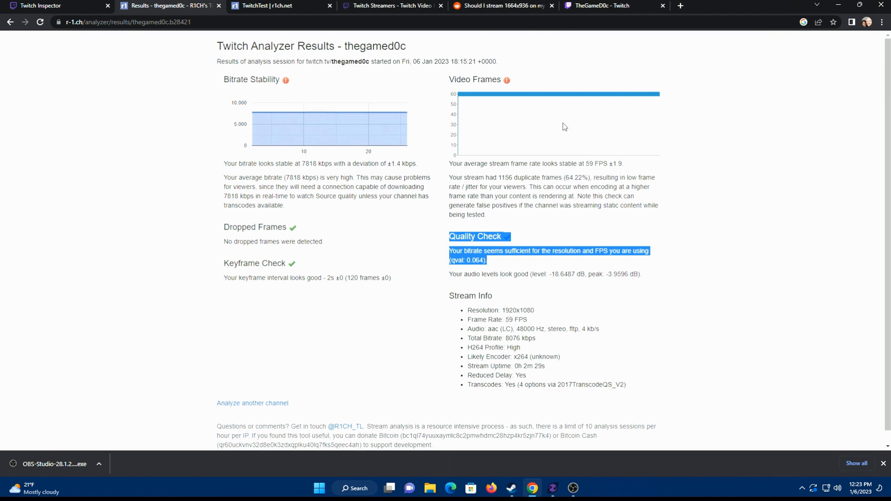
click(523, 274)
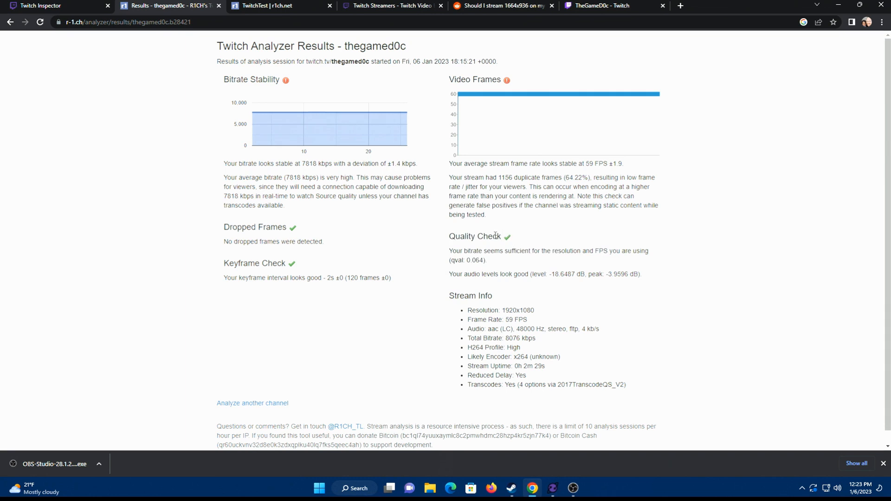
drag(449, 251, 606, 255)
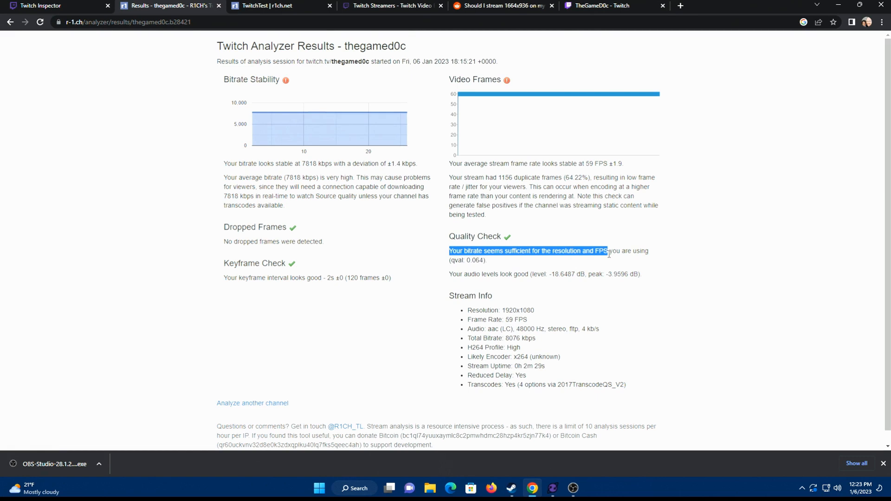
click(523, 287)
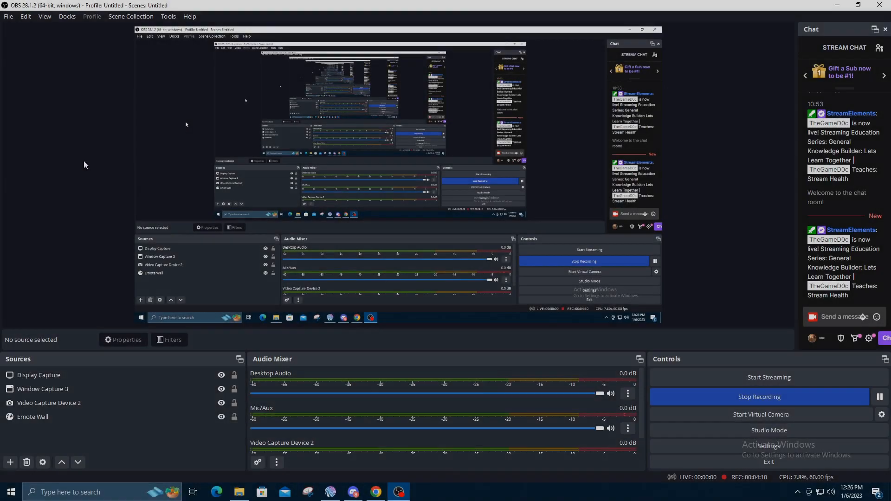
Step: Switch to OBS Studio, open the Stream settings and browse the list of available Twitch servers
click(25, 16)
mouse_move(8, 16)
click(19, 61)
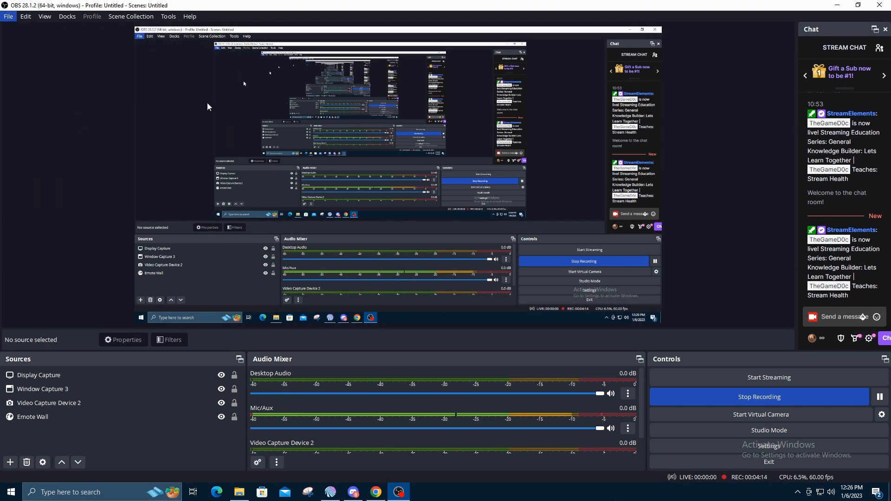
click(255, 109)
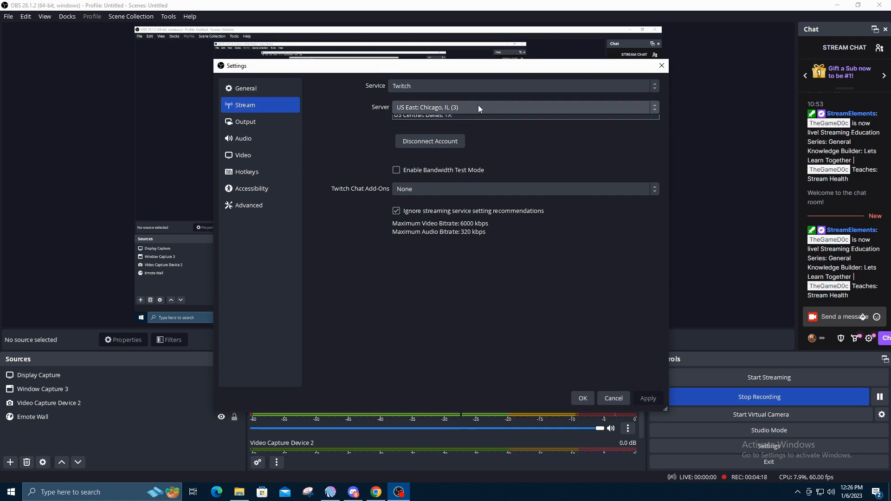
click(478, 106)
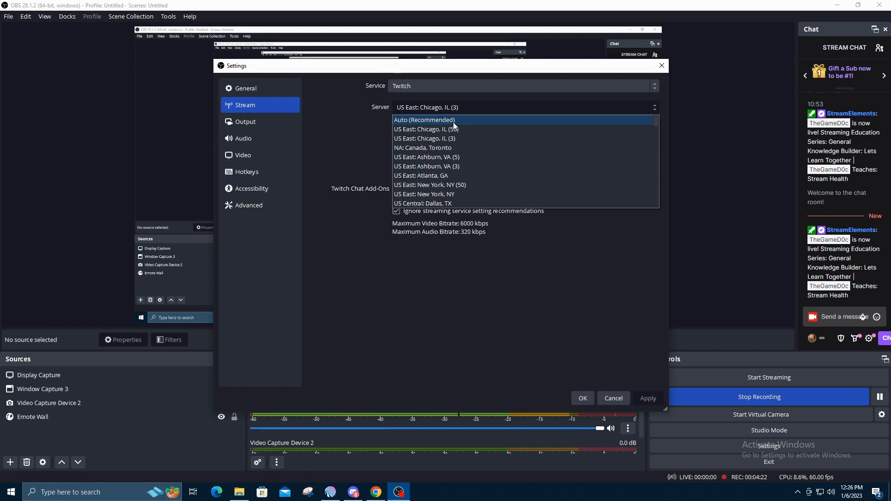
click(336, 124)
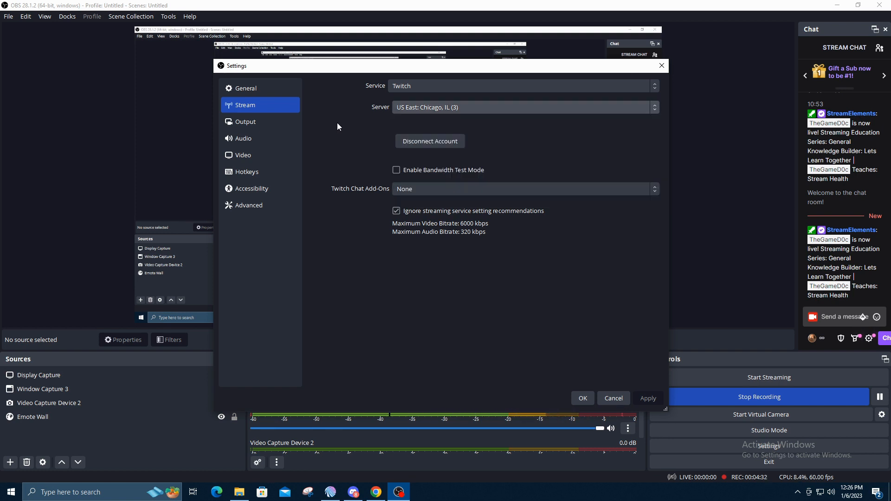
click(479, 109)
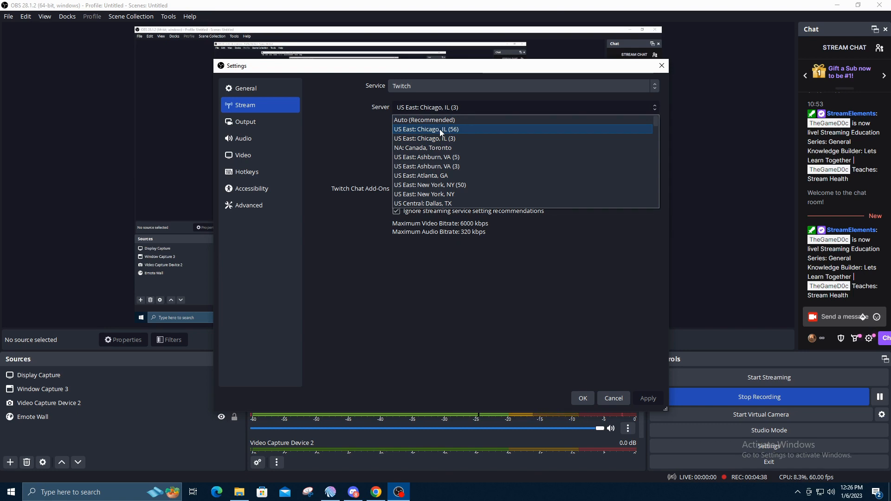
scroll(439, 130, down, 6)
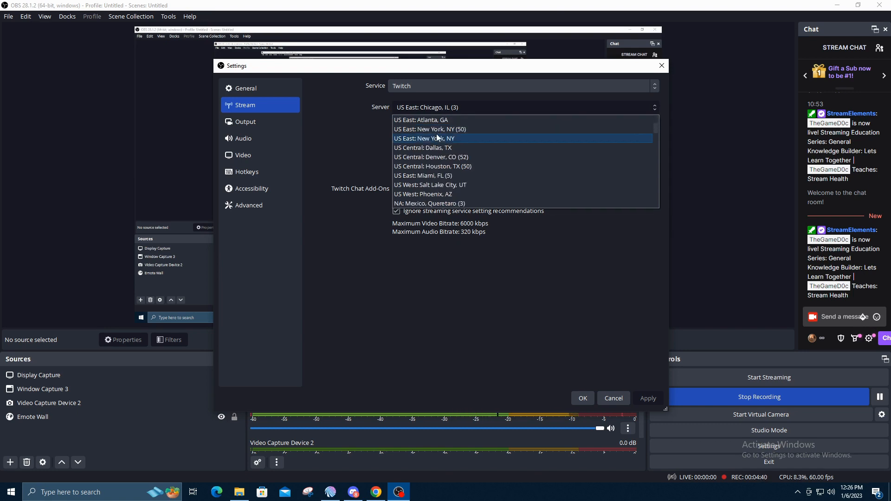
scroll(435, 144, down, 15)
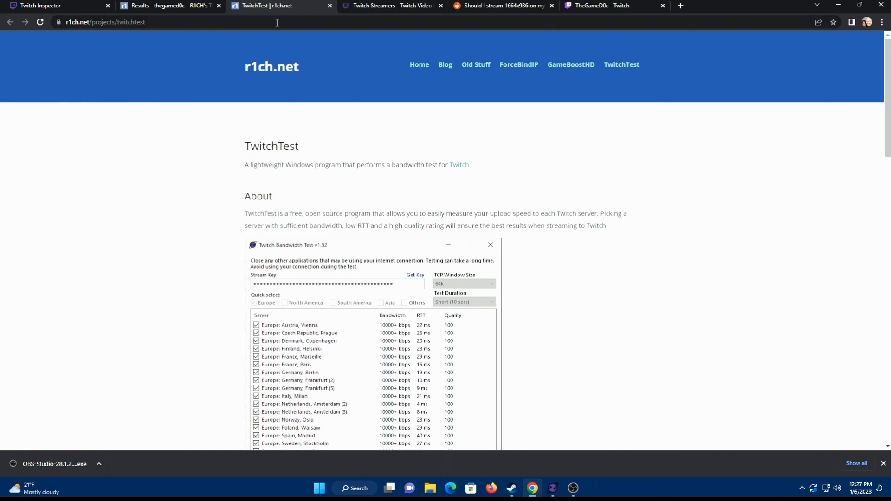
Step: On the r1ch.net TwitchTest page in Chrome, highlight the TwitchTest heading and examine the sample bandwidth test screenshot
drag(305, 144, 235, 143)
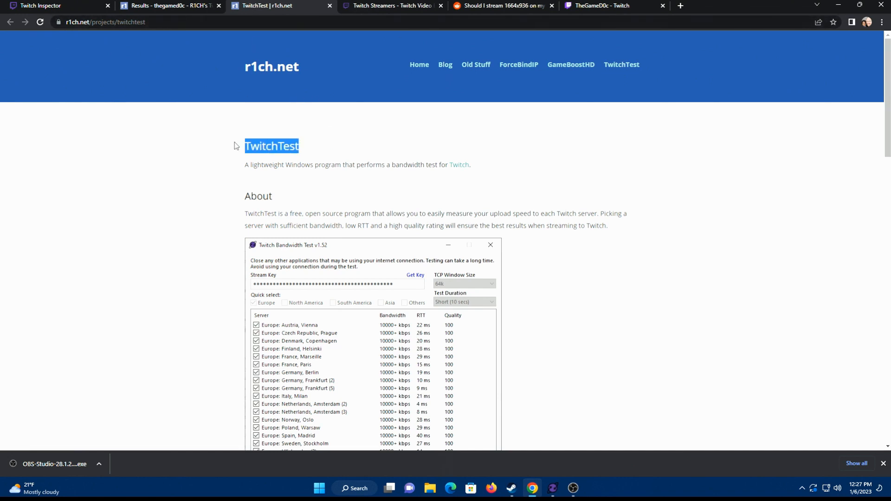
click(212, 224)
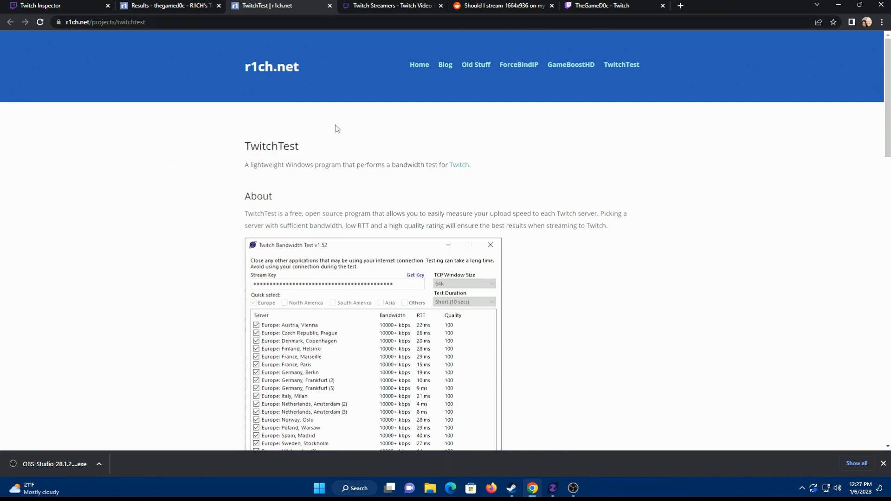
scroll(496, 269, down, 4)
scroll(262, 185, up, 2)
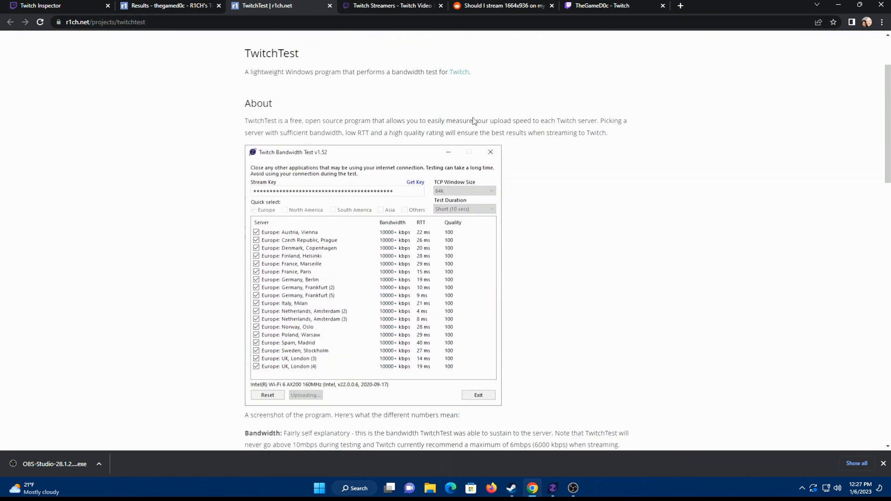
scroll(376, 171, down, 1)
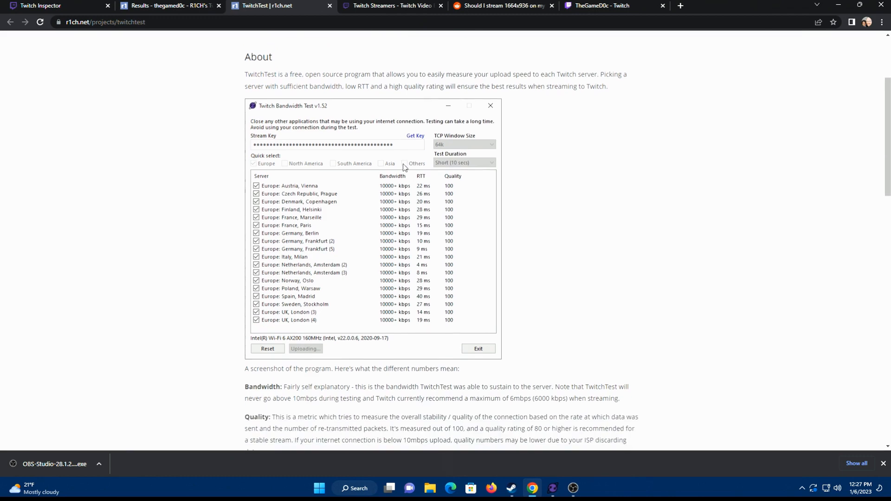
scroll(403, 167, down, 2)
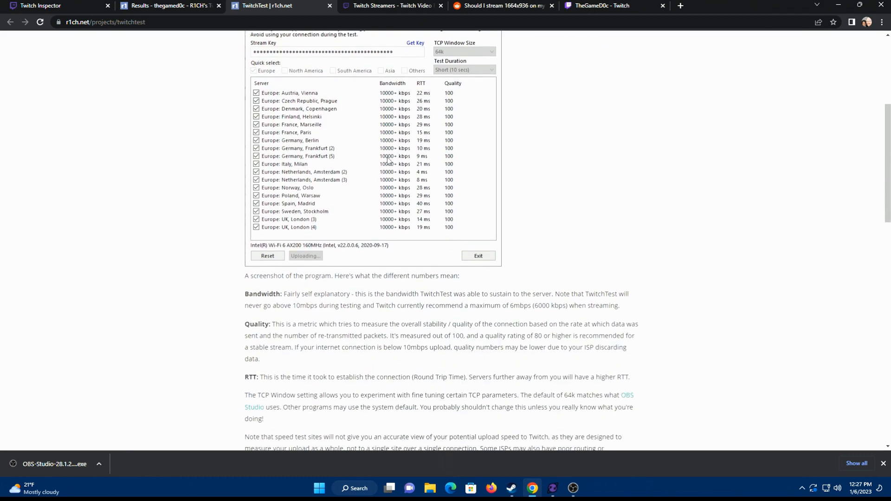
scroll(389, 162, up, 1)
scroll(389, 162, up, 1)
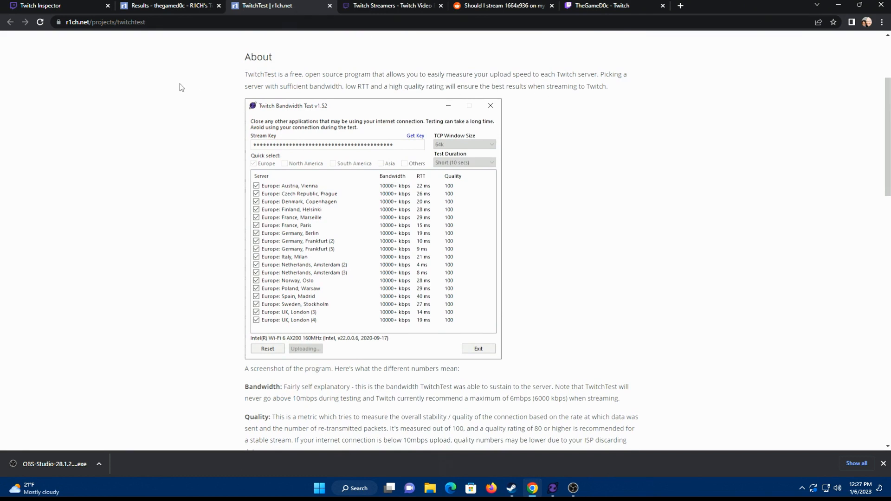
Step: Highlight the About paragraph that describes what TwitchTest measures and how to pick a server
drag(609, 87, 249, 69)
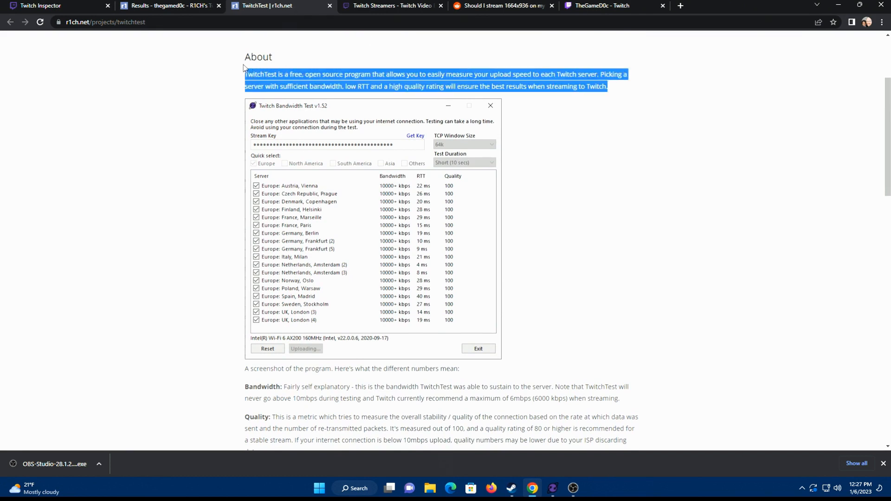
click(579, 125)
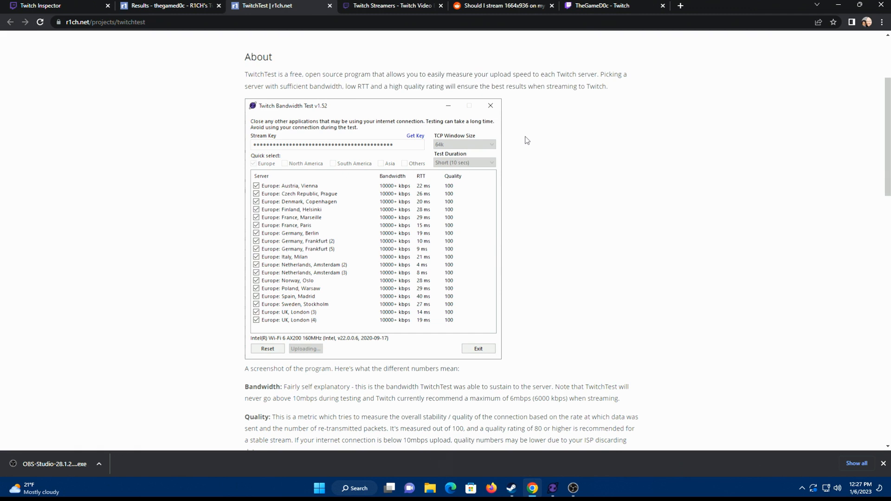
scroll(453, 125, down, 1)
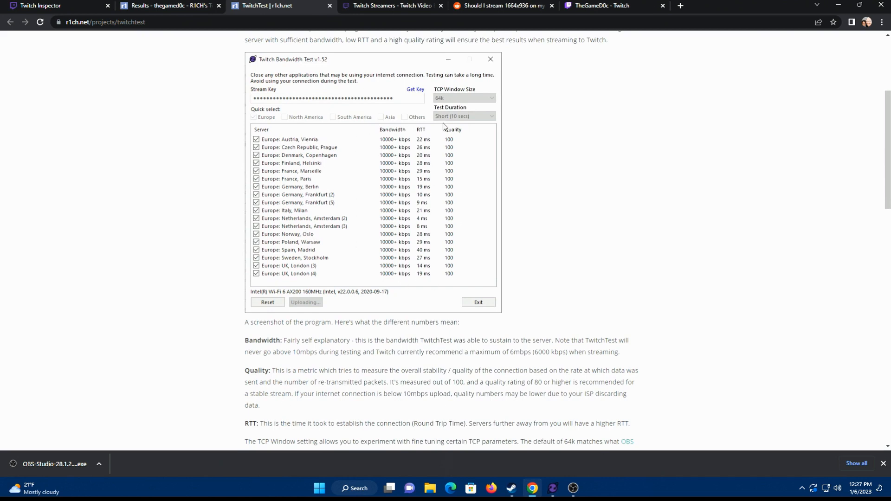
Step: Download twitchtest-1.52.zip, then view the contents of the twitchtest archive on the desktop and close it
scroll(452, 174, down, 8)
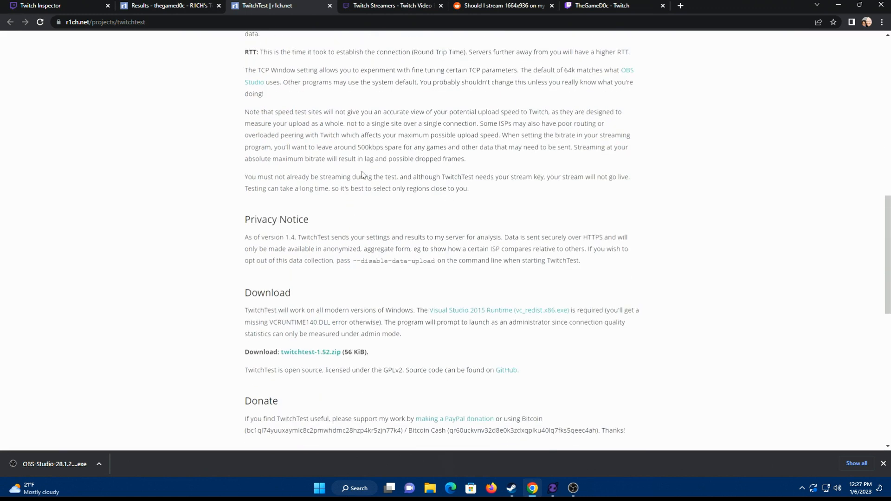
click(295, 353)
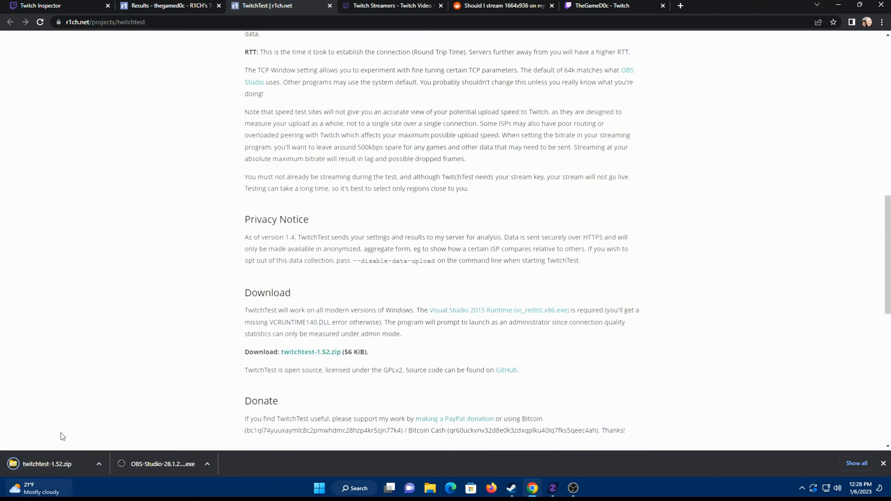
click(836, 6)
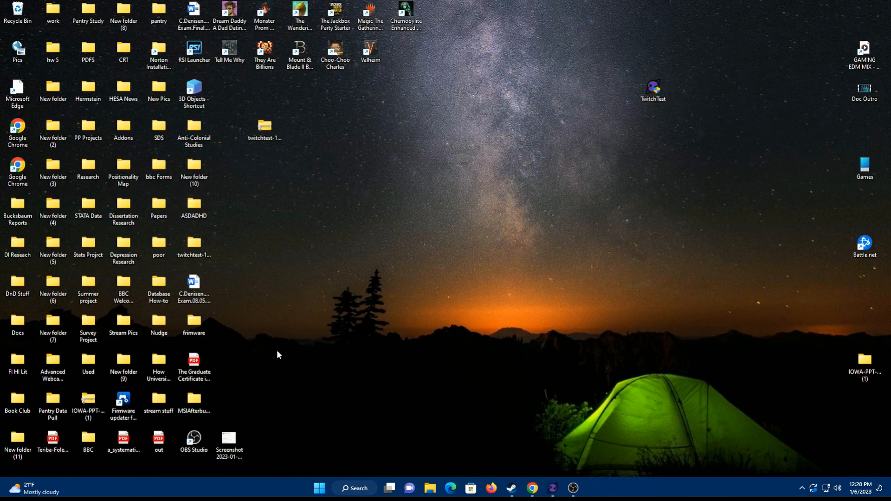
double_click(273, 126)
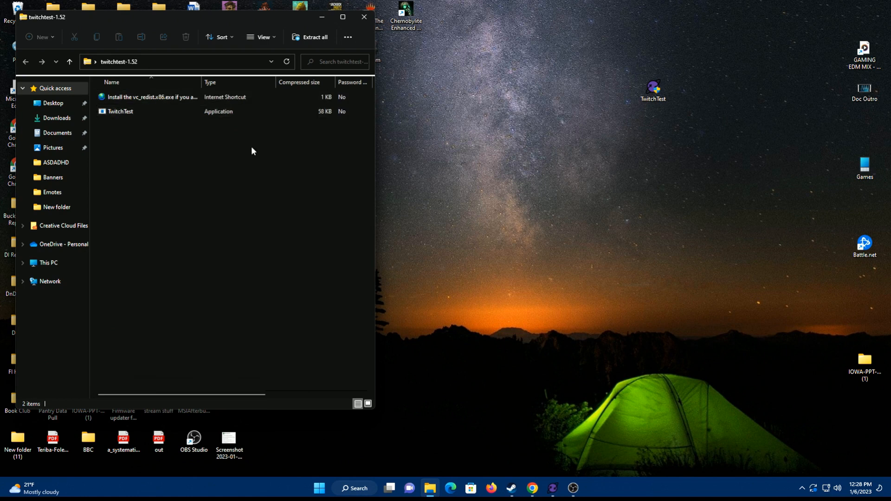
click(357, 21)
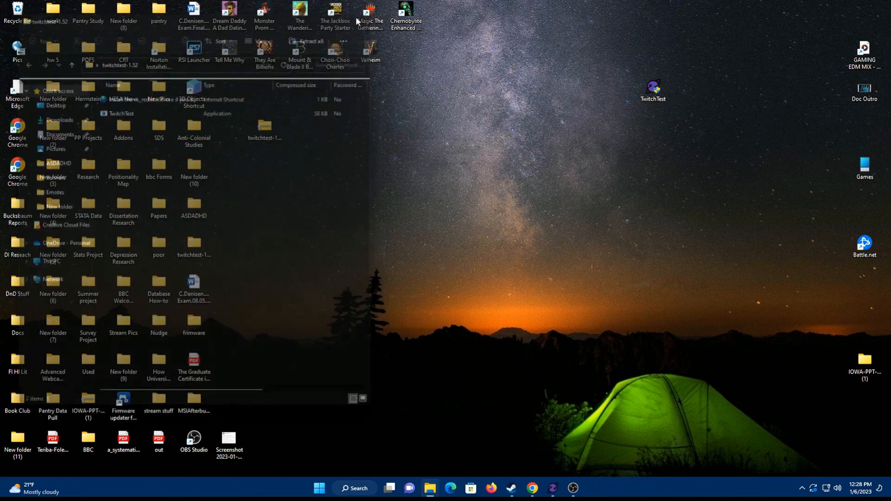
Step: Launch TwitchTest from its desktop icon, allow it to make changes to the device, and reposition its window
drag(653, 90, 484, 177)
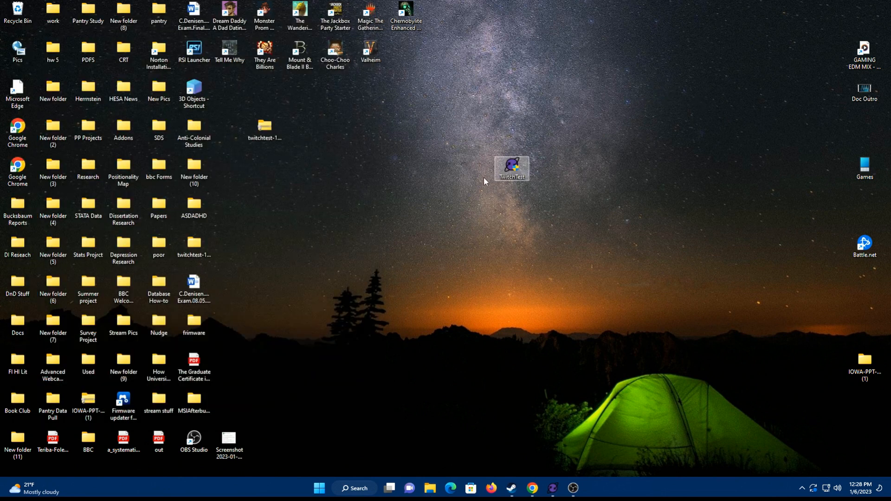
double_click(510, 172)
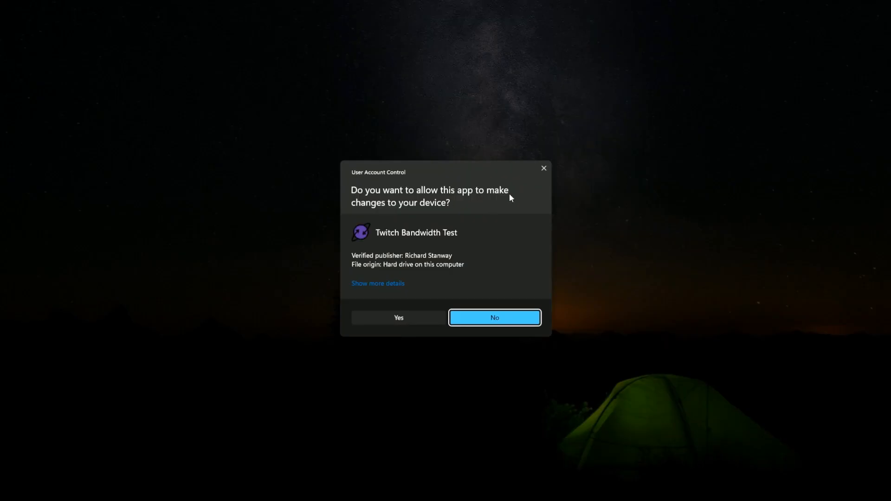
click(409, 315)
drag(462, 117, 393, 23)
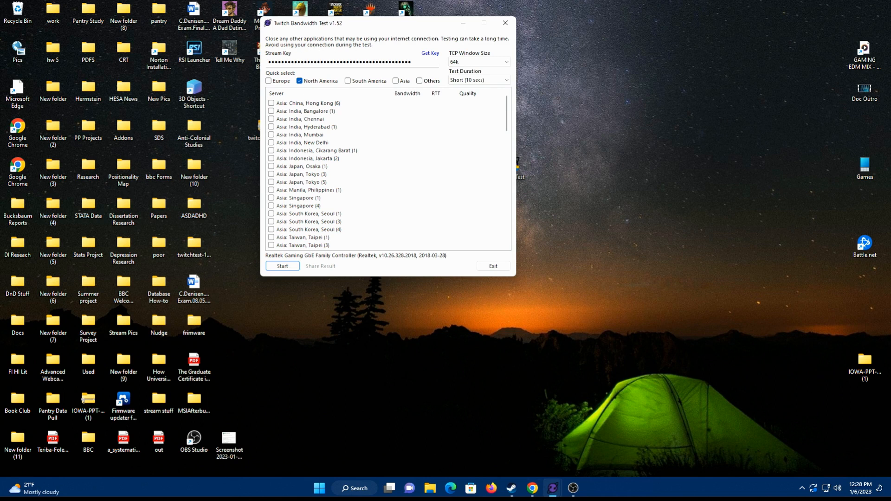
Step: In Chrome, go to the Twitch creator dashboard's stream settings and copy the primary stream key
click(532, 488)
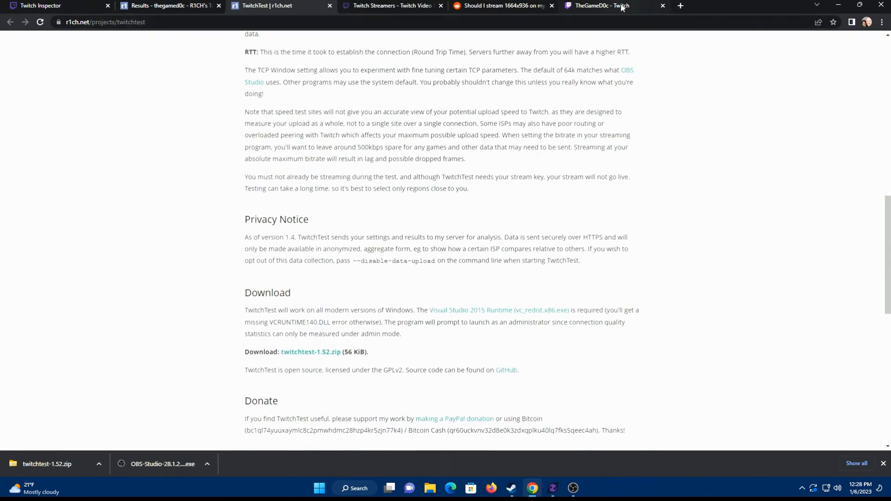
click(619, 5)
click(879, 43)
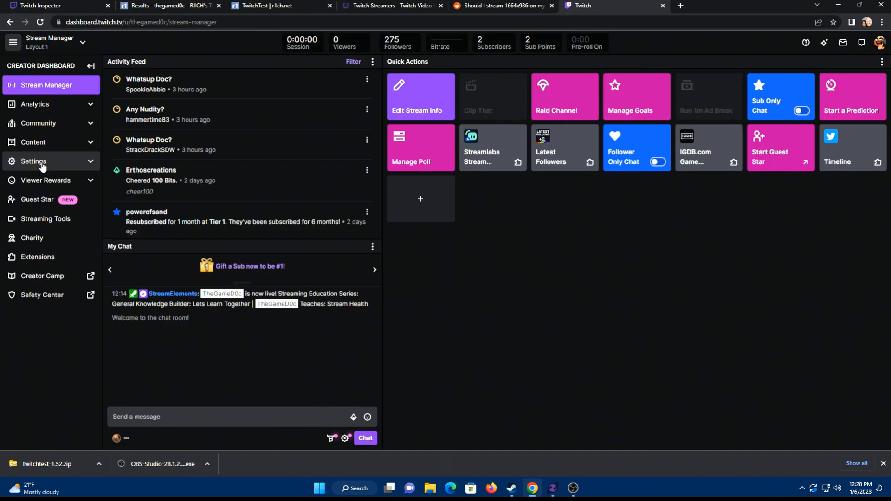
click(42, 163)
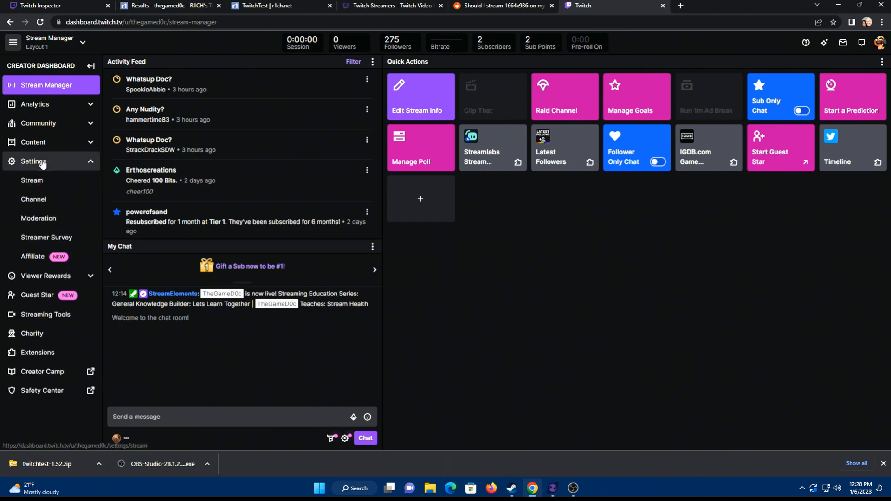
click(37, 182)
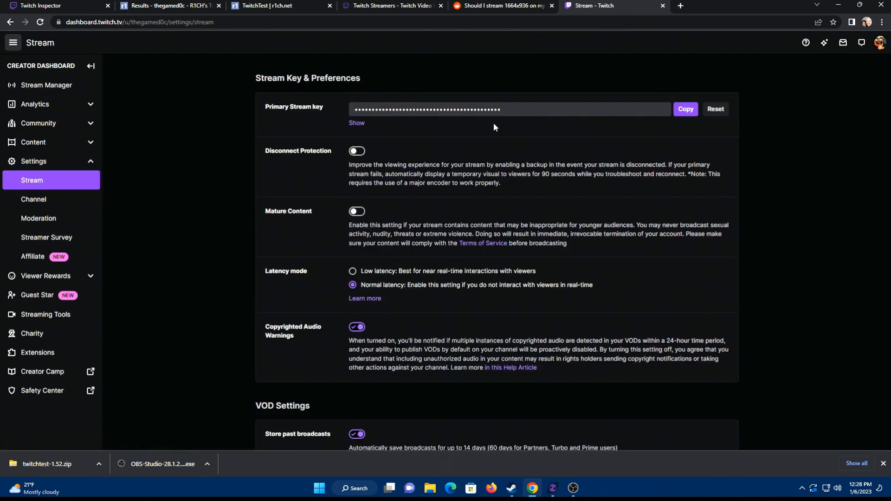
click(687, 112)
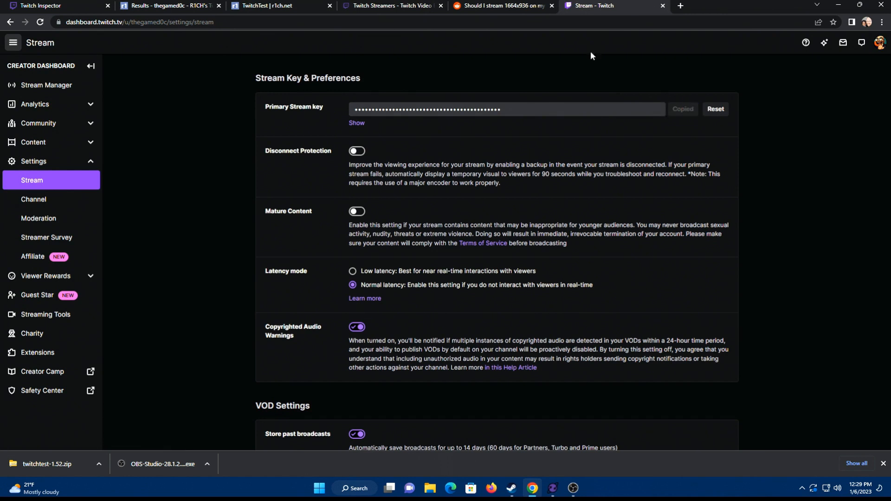
Step: Return to TwitchTest, reposition its window, run the bandwidth test on the North America servers, and review their bandwidth, RTT and quality
click(838, 5)
drag(308, 32, 384, 96)
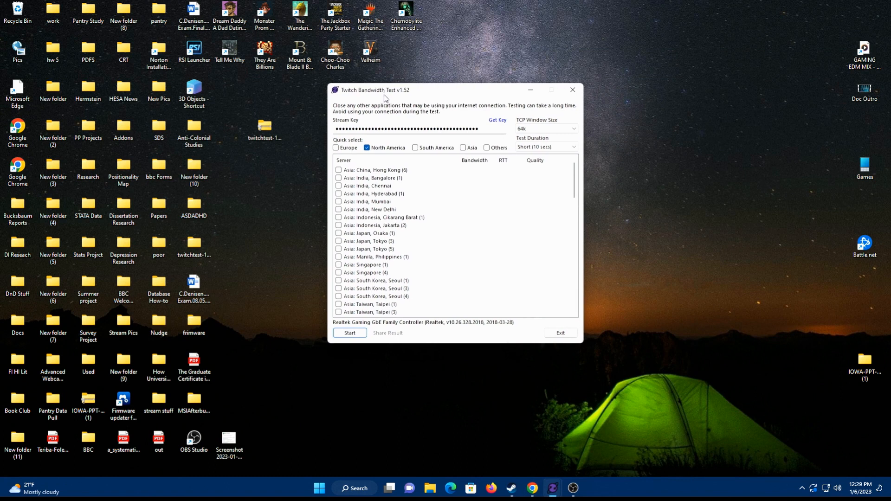
click(483, 131)
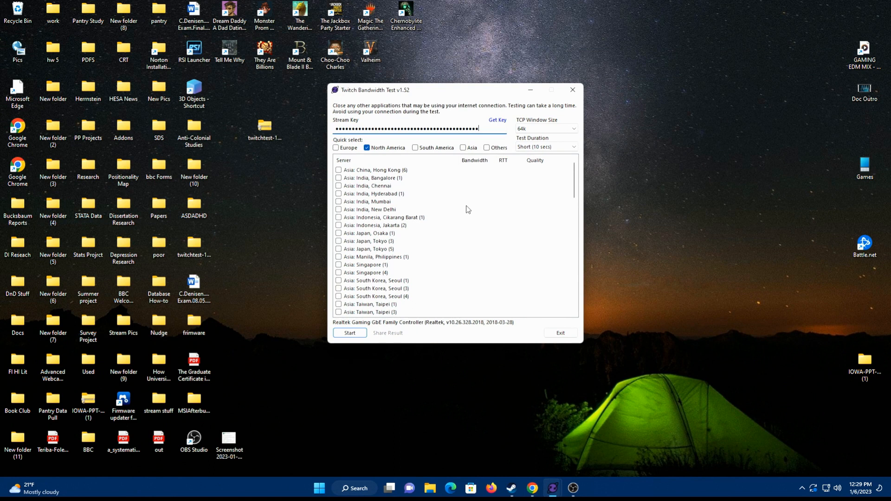
click(351, 333)
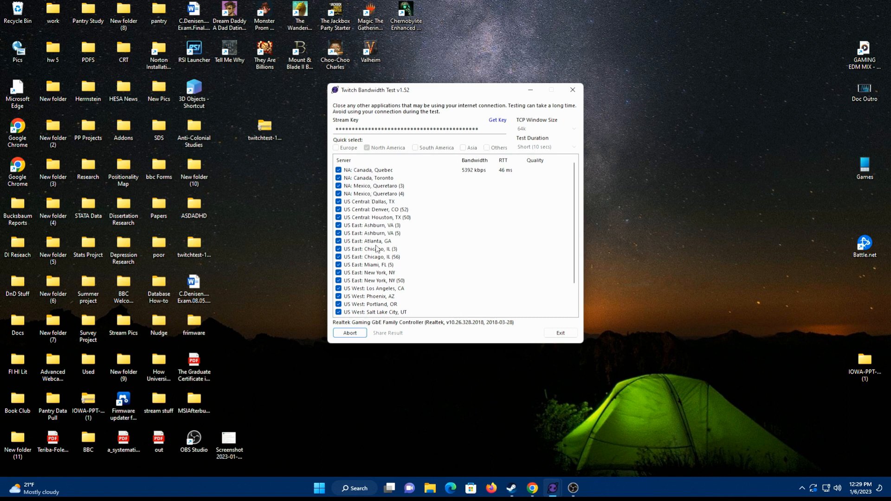
scroll(377, 210, down, 2)
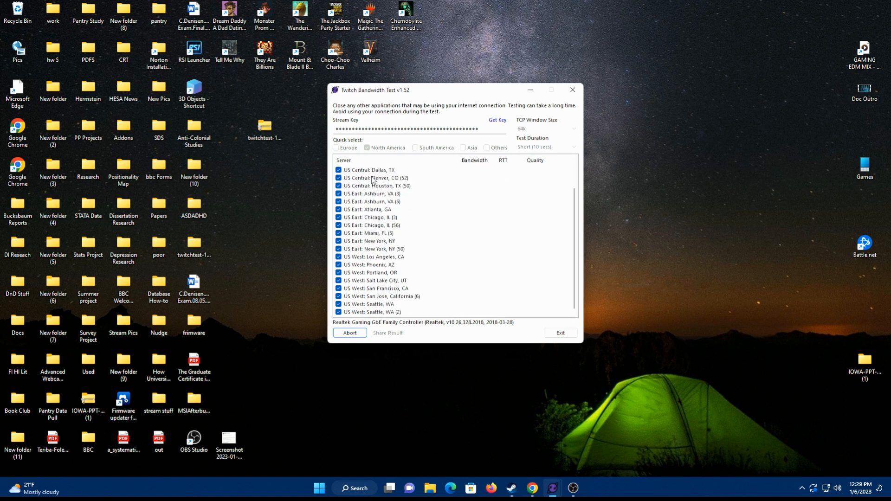
scroll(380, 181, up, 2)
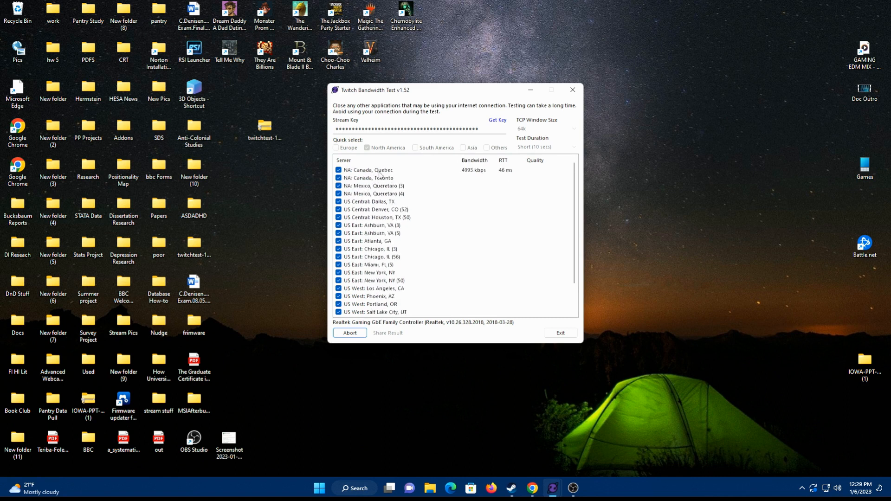
scroll(379, 290, down, 2)
scroll(380, 289, up, 2)
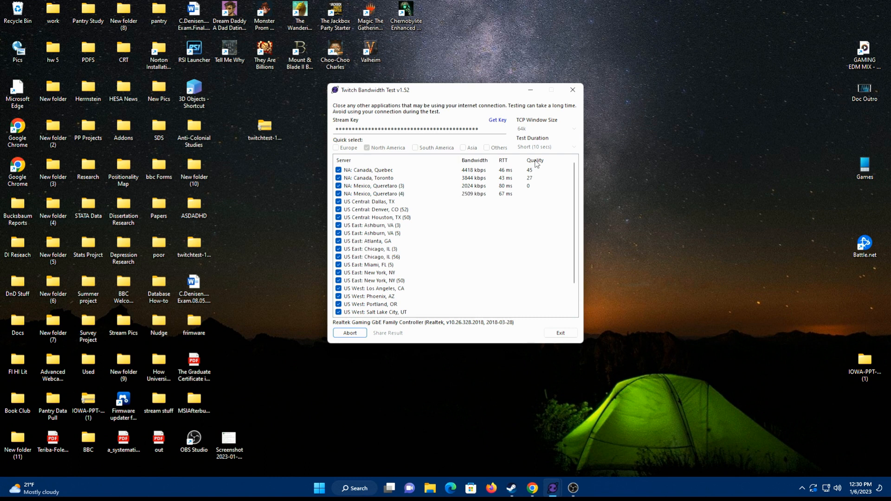
scroll(385, 195, down, 1)
scroll(472, 242, up, 1)
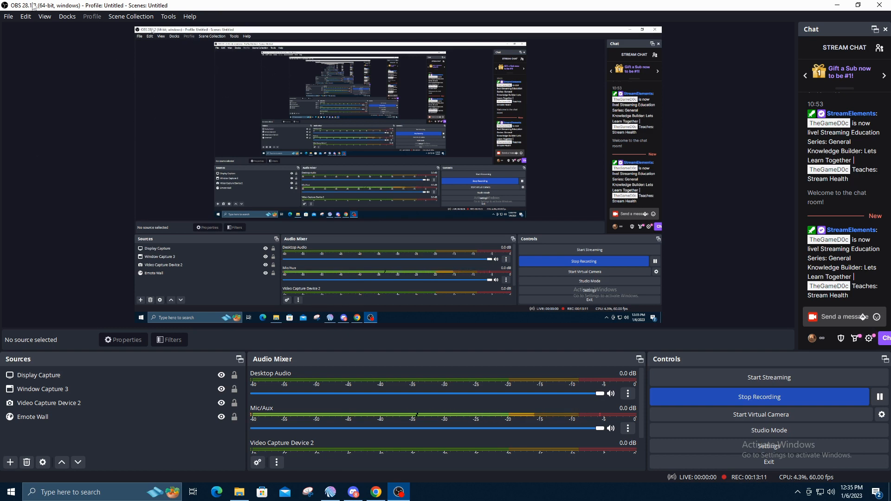
Step: In OBS, open the stream settings and choose US East: Chicago, IL (56) as the Twitch server
click(9, 17)
click(16, 60)
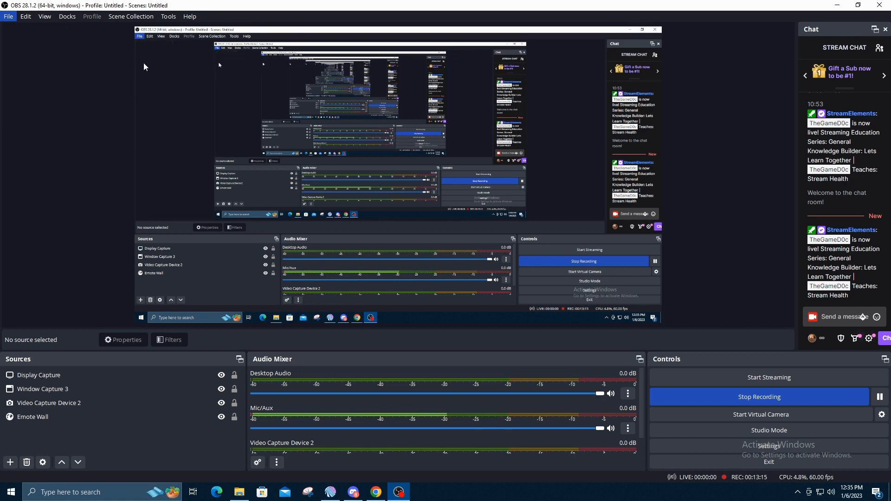
click(244, 105)
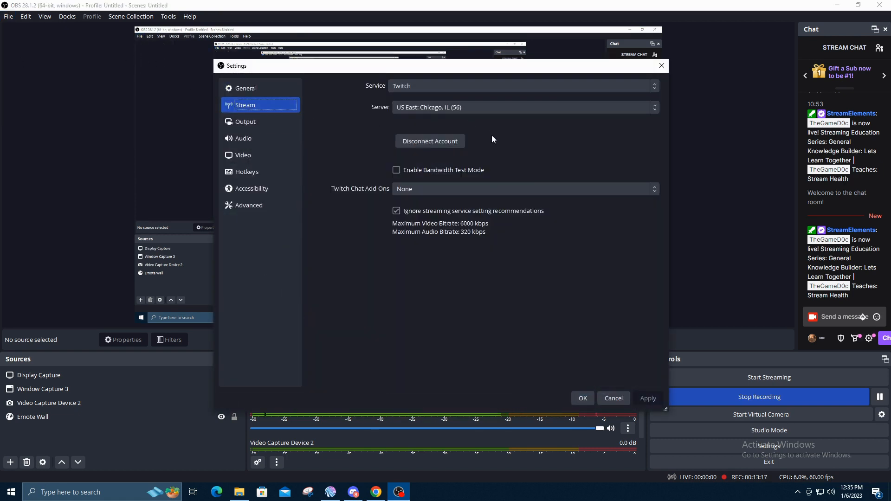
click(489, 107)
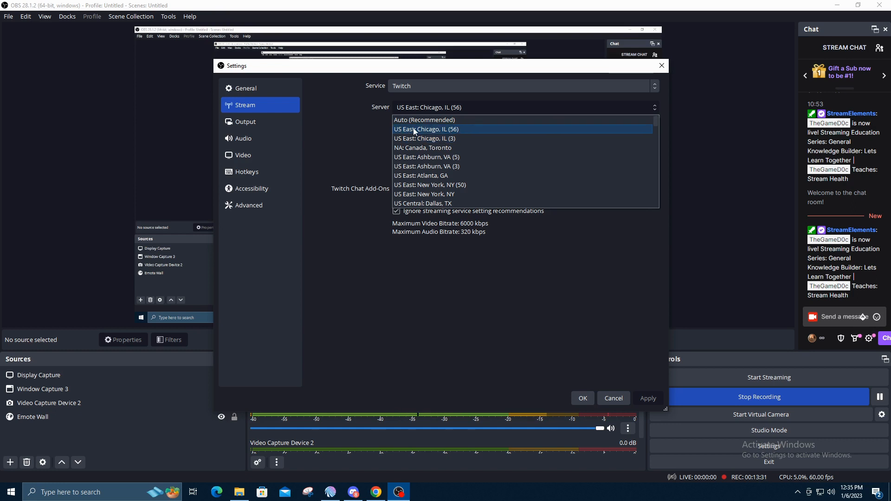
click(463, 129)
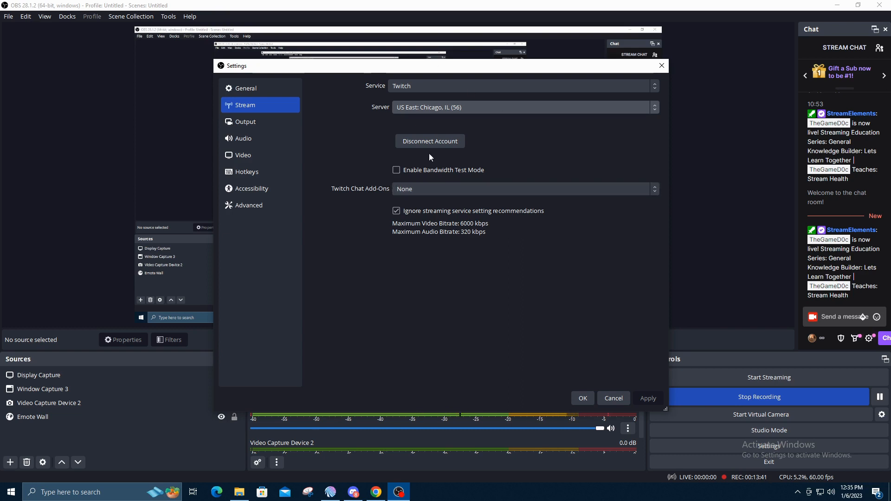
Step: Enable Bandwidth Test Mode, save the settings, and start streaming with the bandwidth test confirmed
click(397, 169)
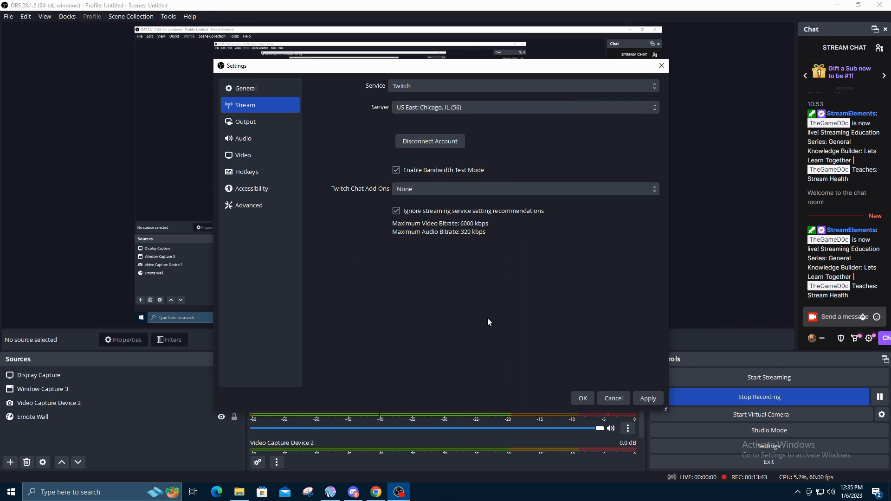
click(654, 400)
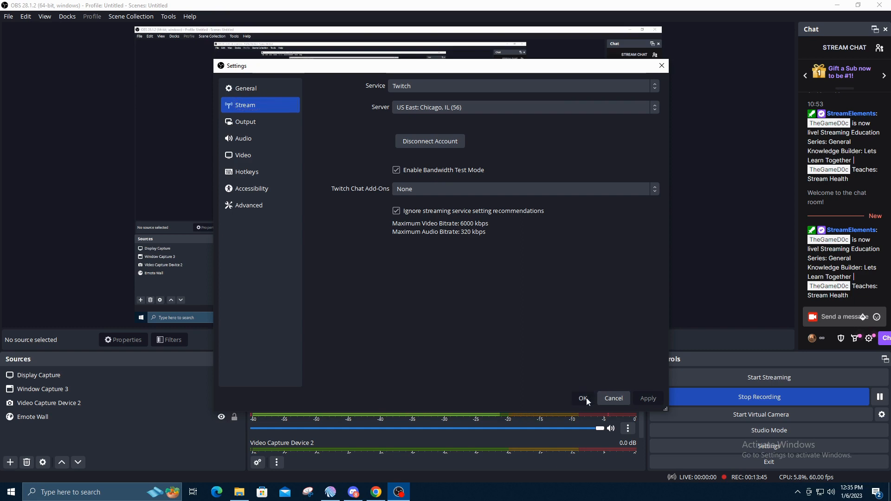
click(585, 398)
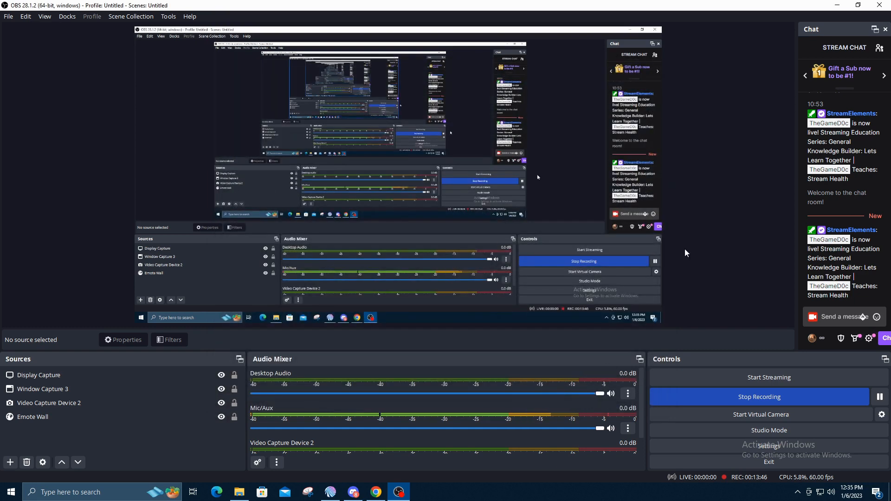
click(770, 377)
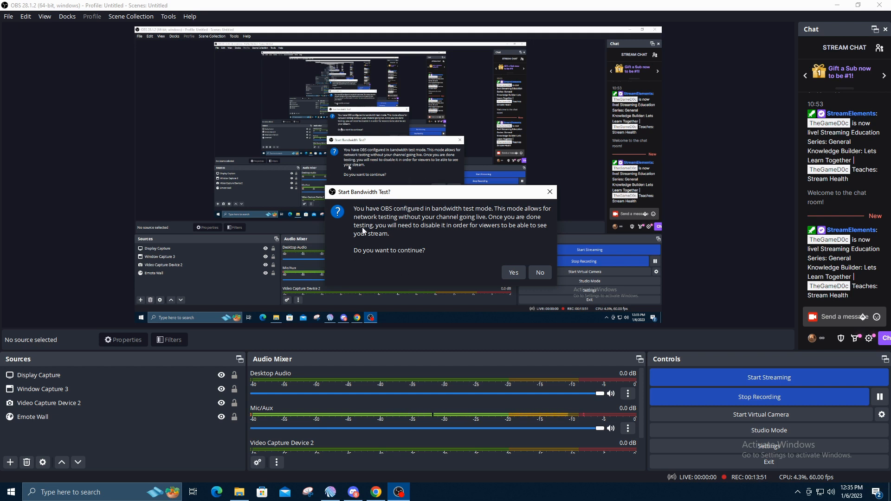
click(513, 273)
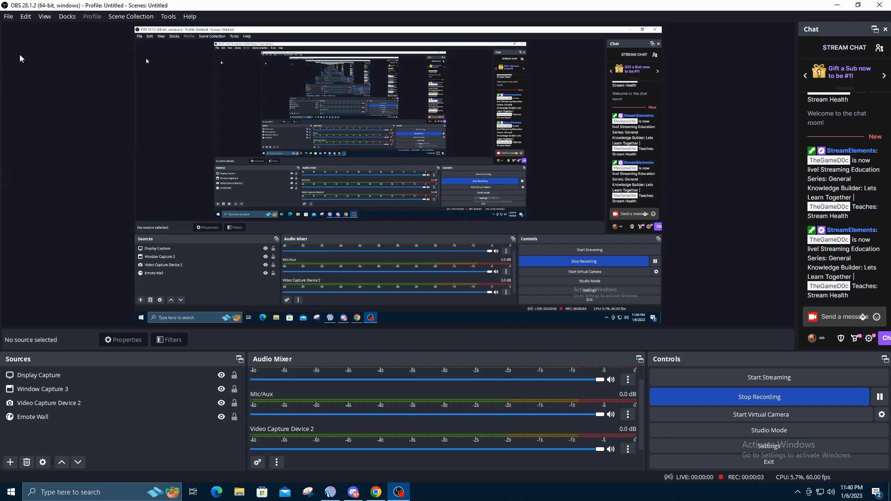
Step: Reopen the OBS stream settings, leave Enable Bandwidth Test Mode unchecked, and save the settings
click(8, 16)
click(8, 17)
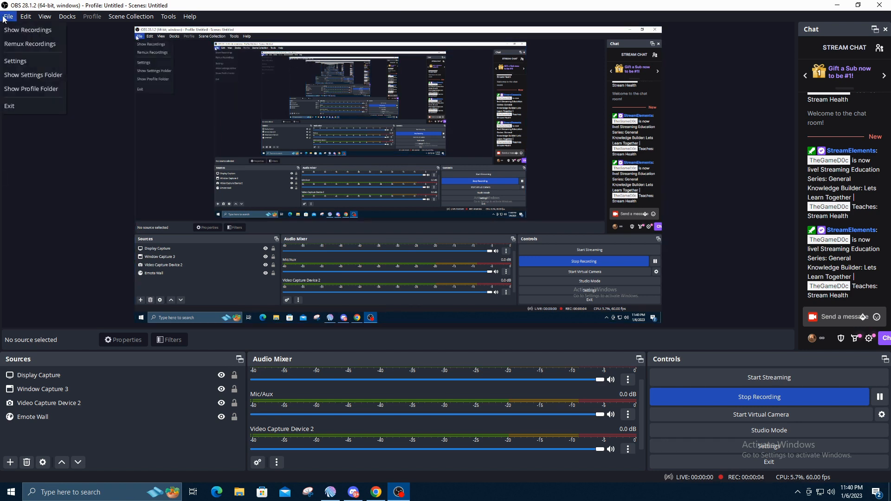
click(18, 61)
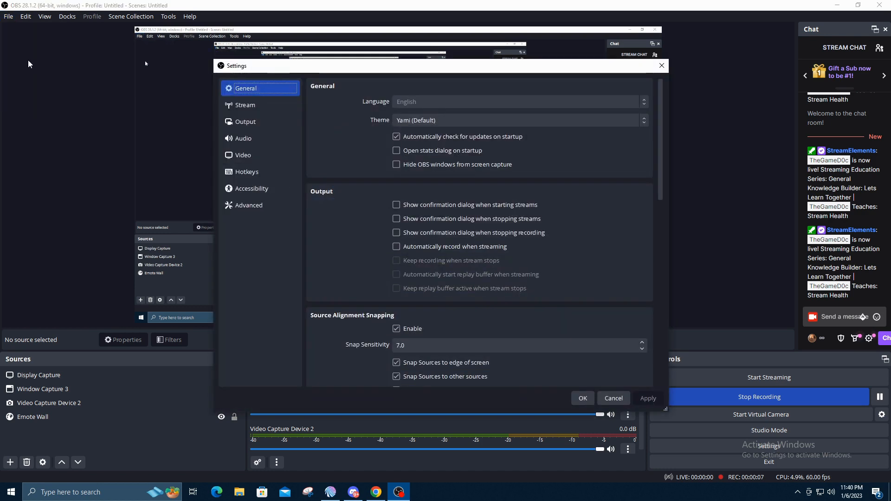
click(239, 105)
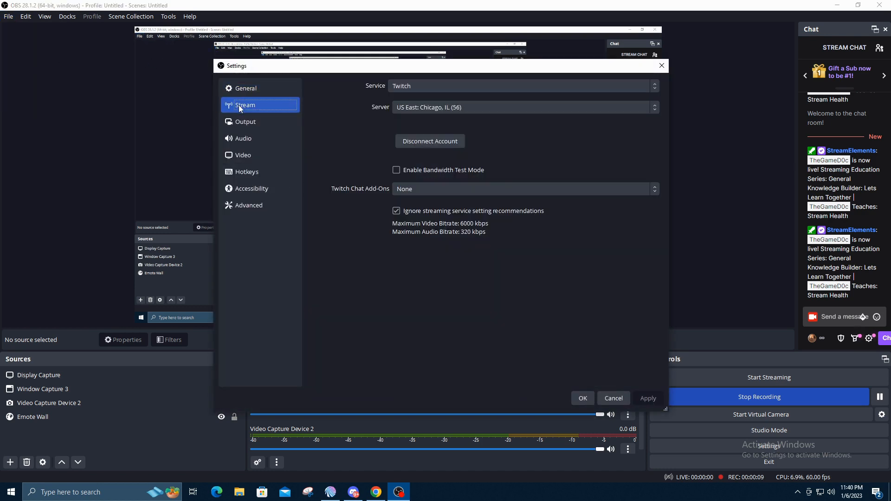
click(399, 170)
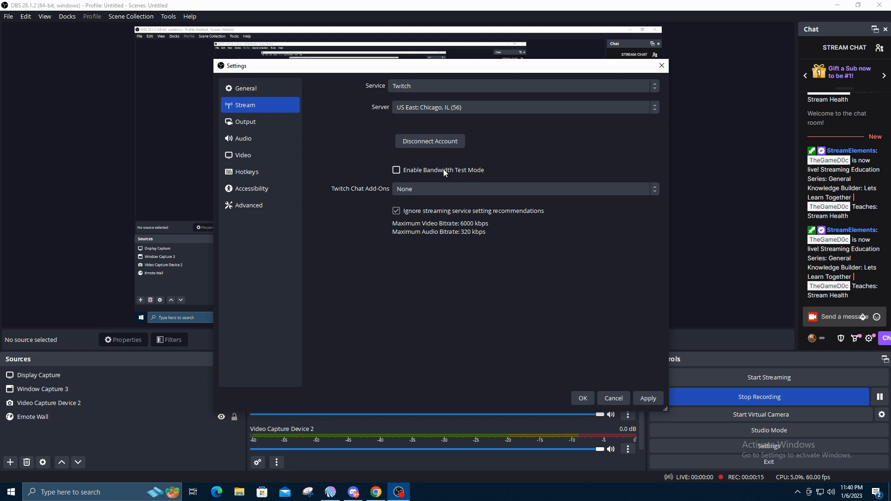
click(645, 398)
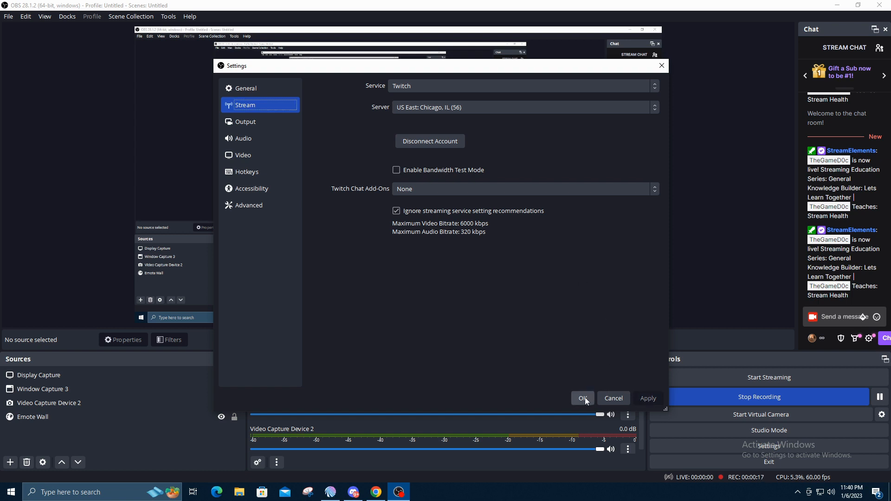
click(582, 398)
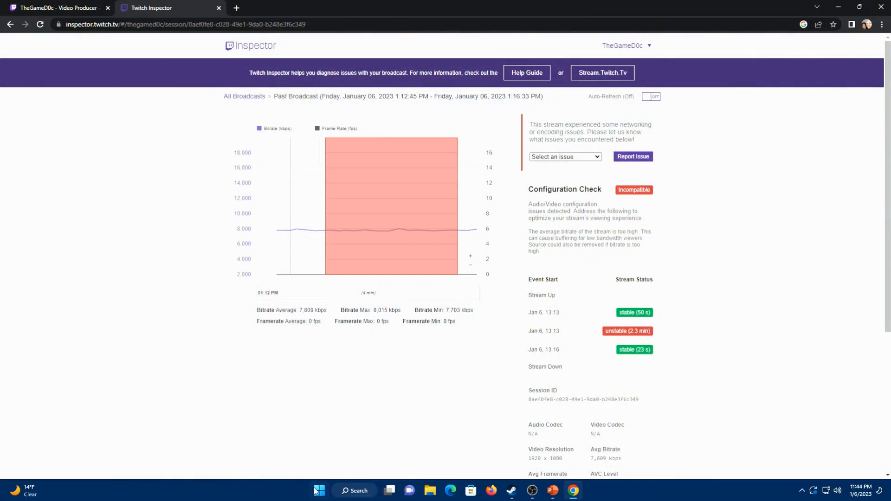
Step: Launch Snipping Tool and capture the Twitch Inspector past broadcast page with its bitrate graph and stream status
click(317, 491)
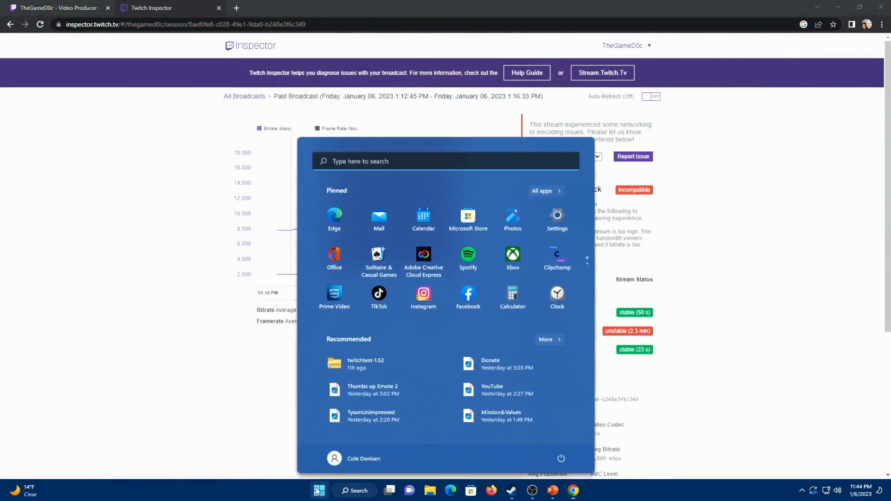
click(403, 163)
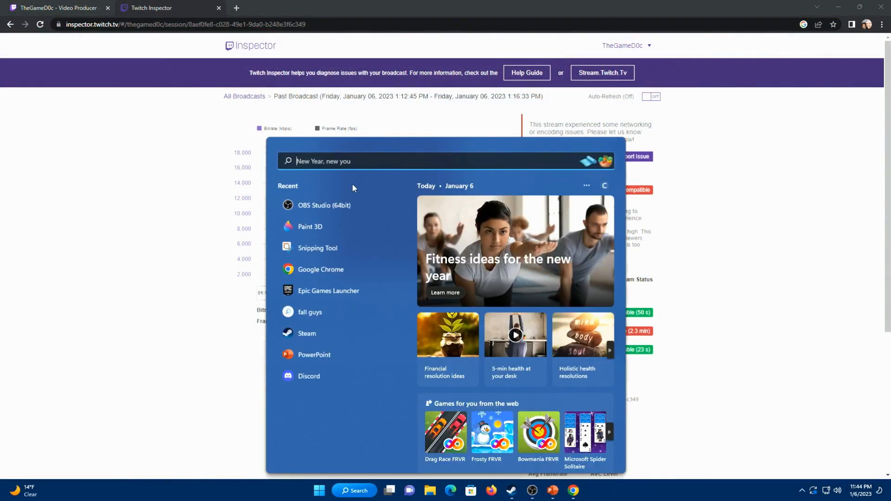
click(317, 250)
click(34, 90)
drag(168, 50, 720, 449)
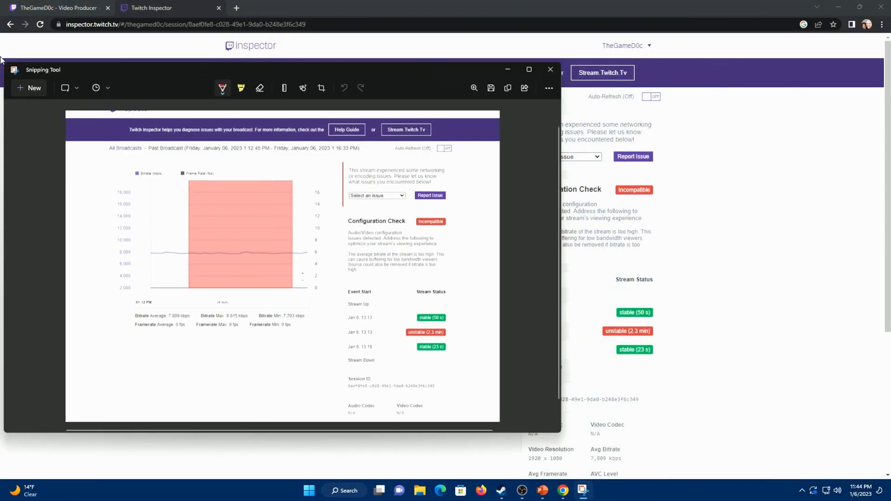
Step: Save the Twitch Inspector screenshot and close Snipping Tool
click(491, 89)
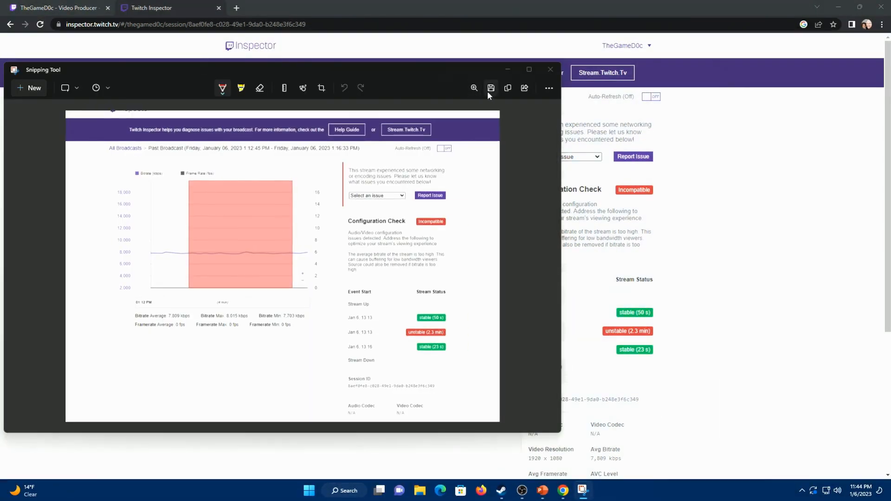
click(372, 297)
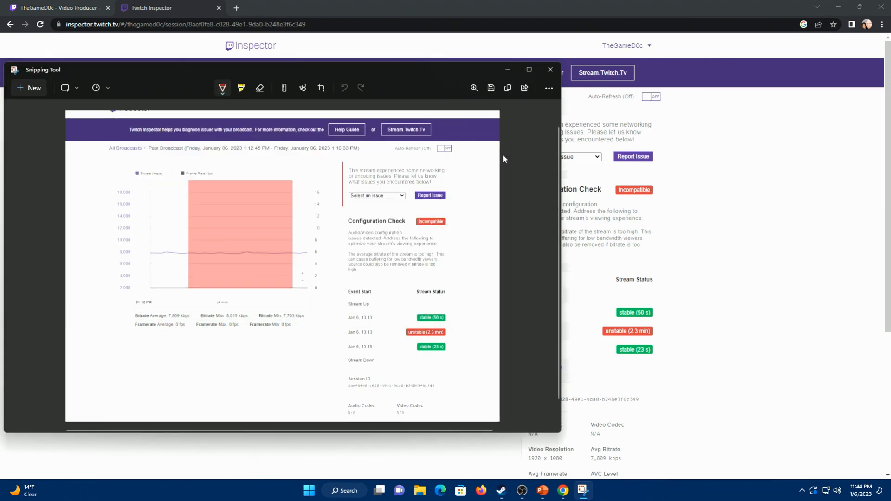
click(550, 71)
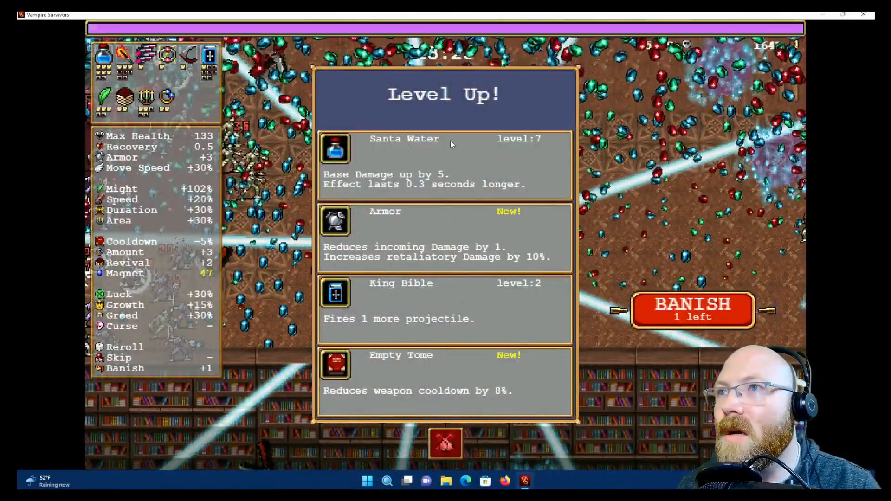
click(450, 140)
click(425, 156)
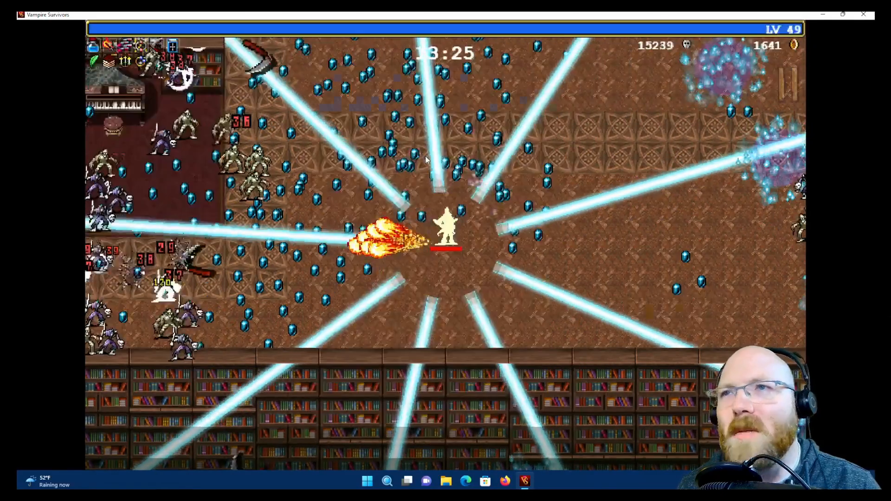